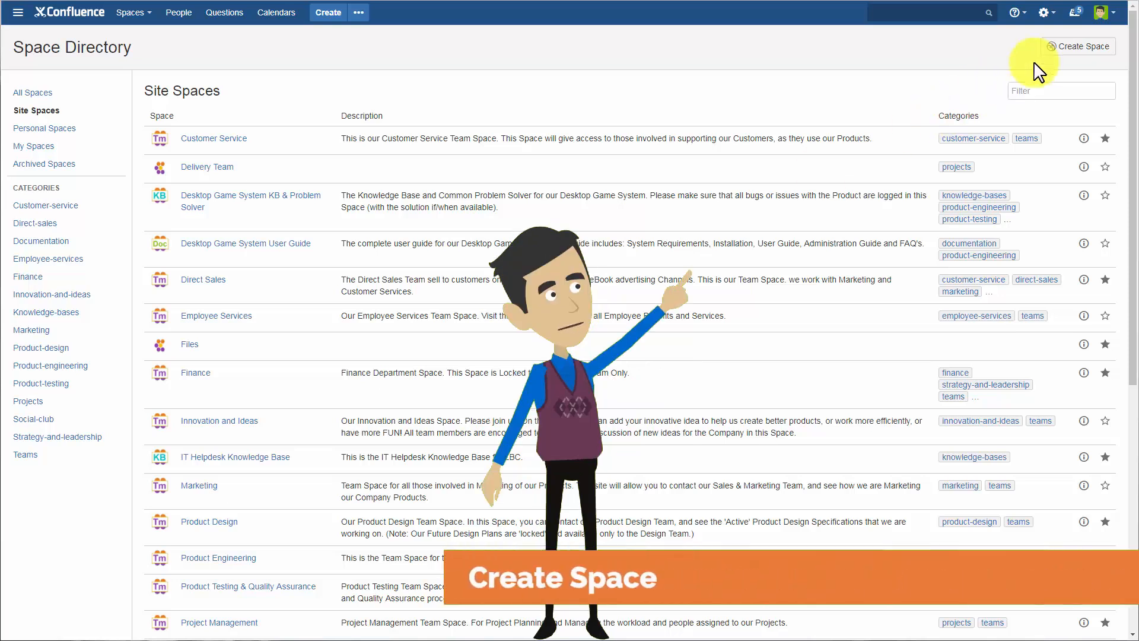
Step: Start a new team space named Game Station and set its space key to GameStation
click(1084, 47)
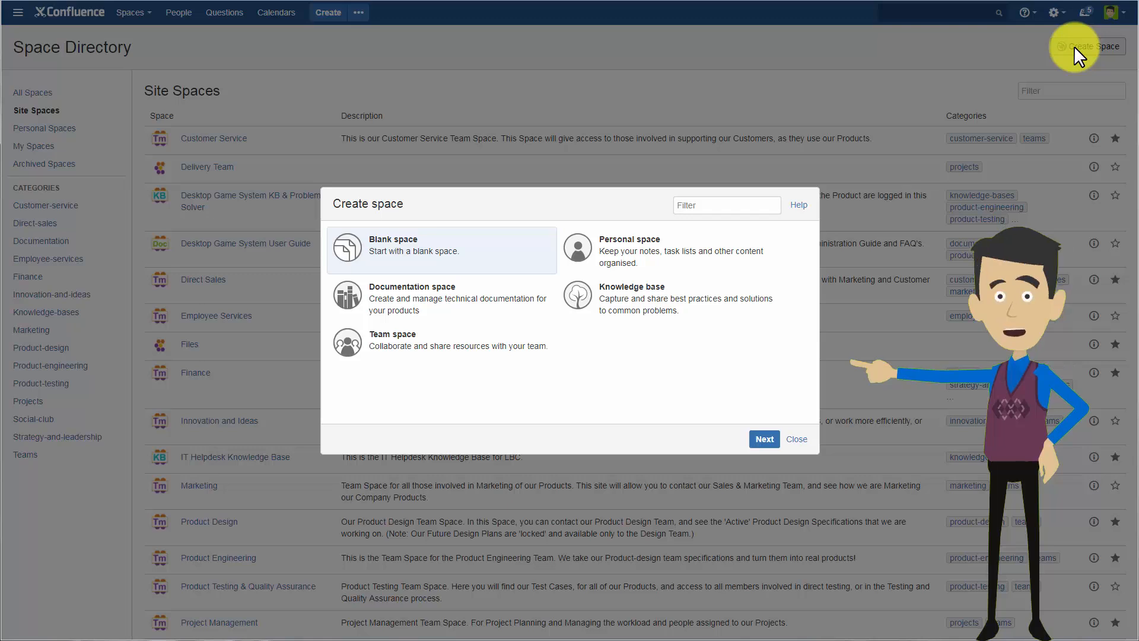
double_click(455, 343)
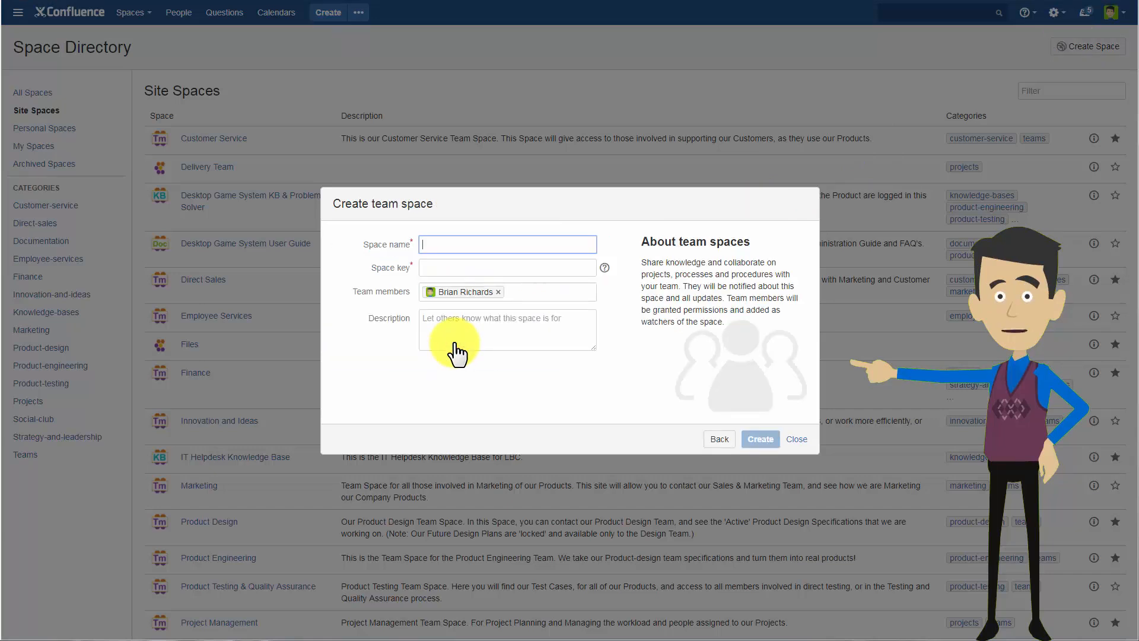
text(Ga)
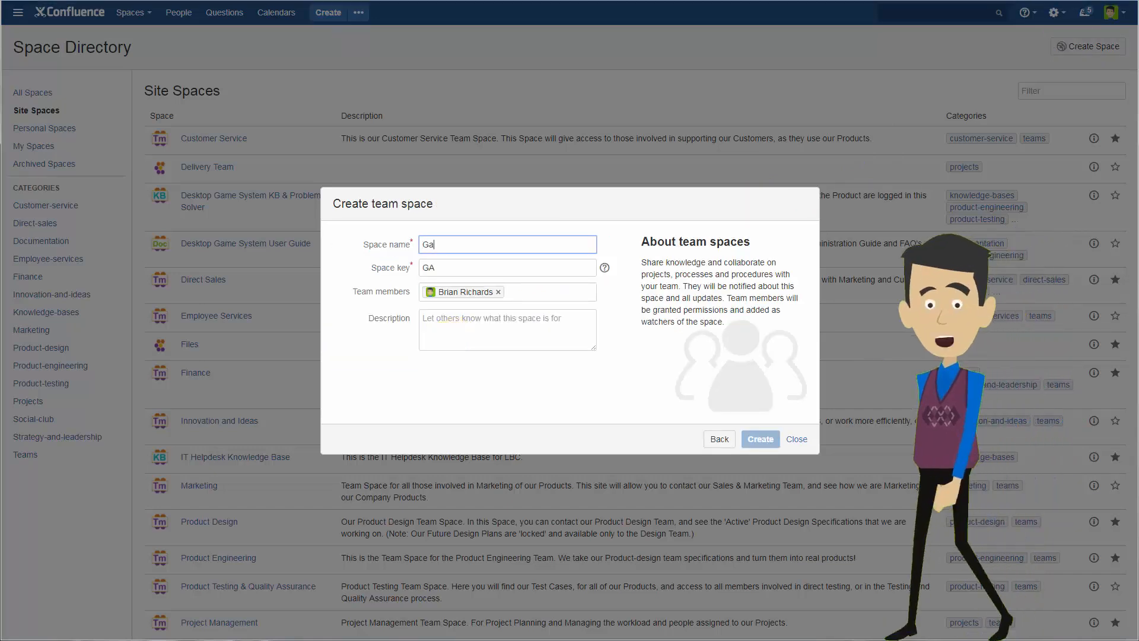
text(me St)
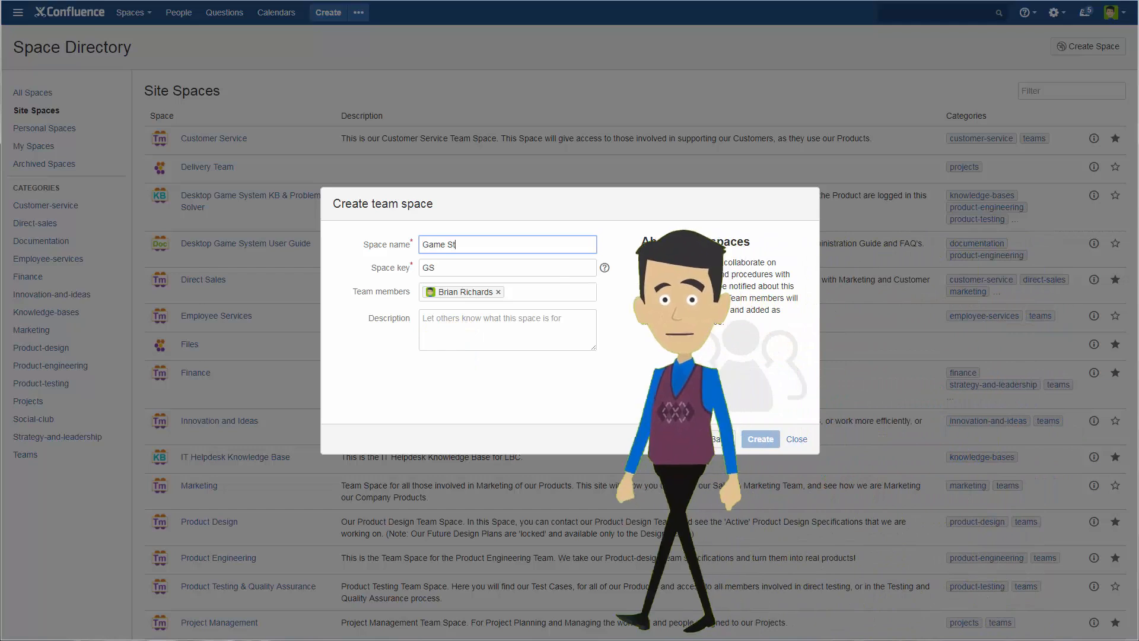
text(ation)
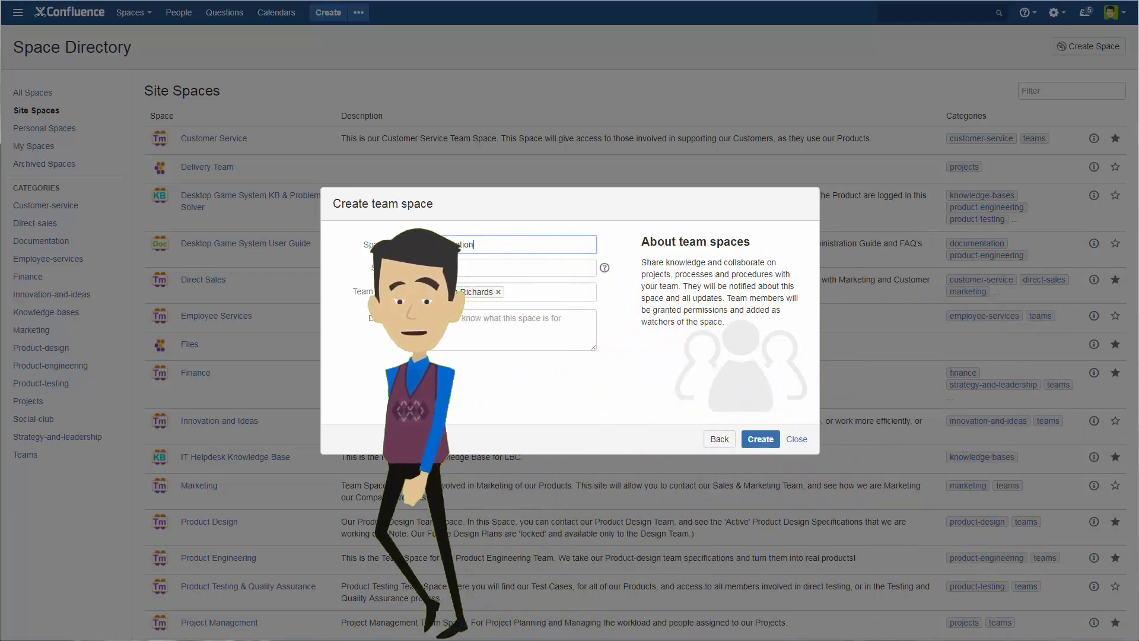
key(Tab)
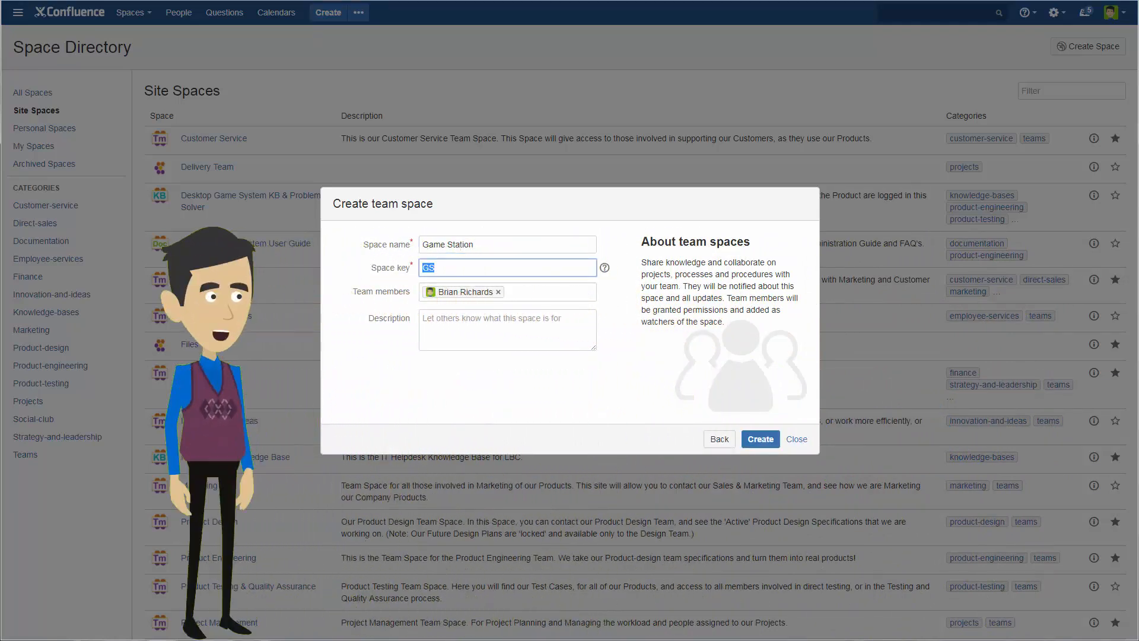
text(Game)
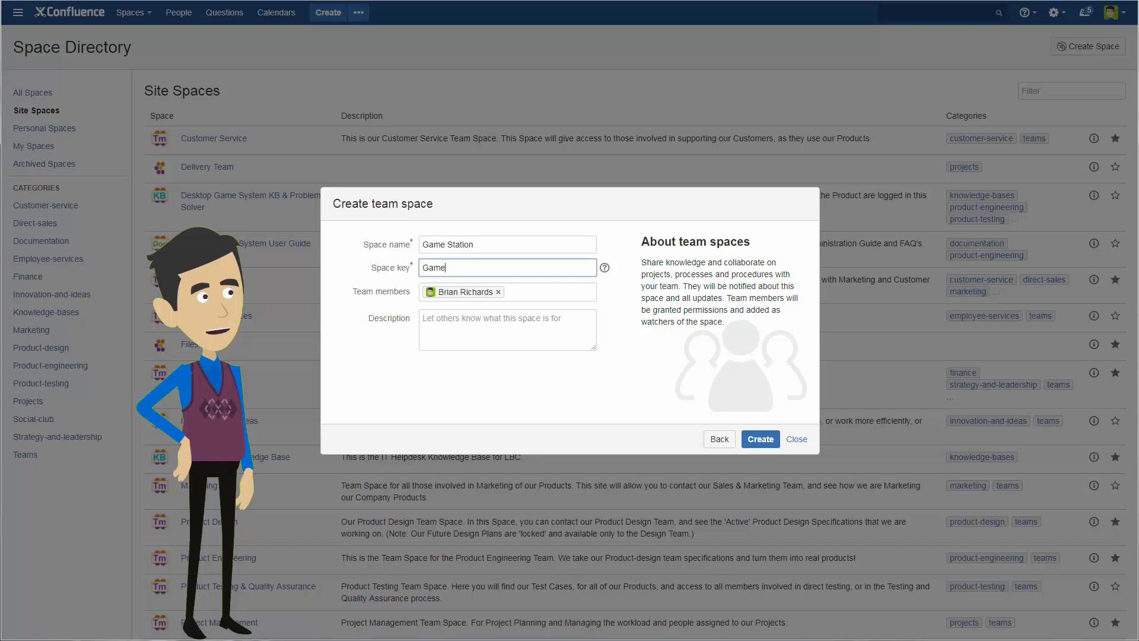
text(Station)
Step: Add five members, describe it as "This is the GameStation Product Space, for all teams to complete the new Game Station product design and release." and create it
click(508, 292)
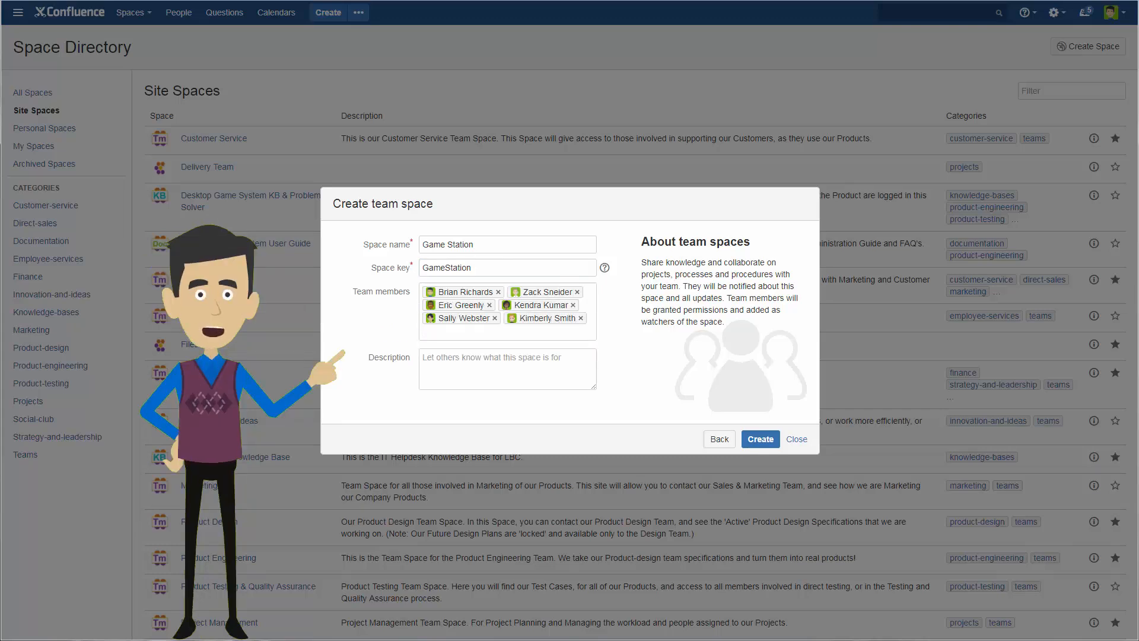
click(508, 368)
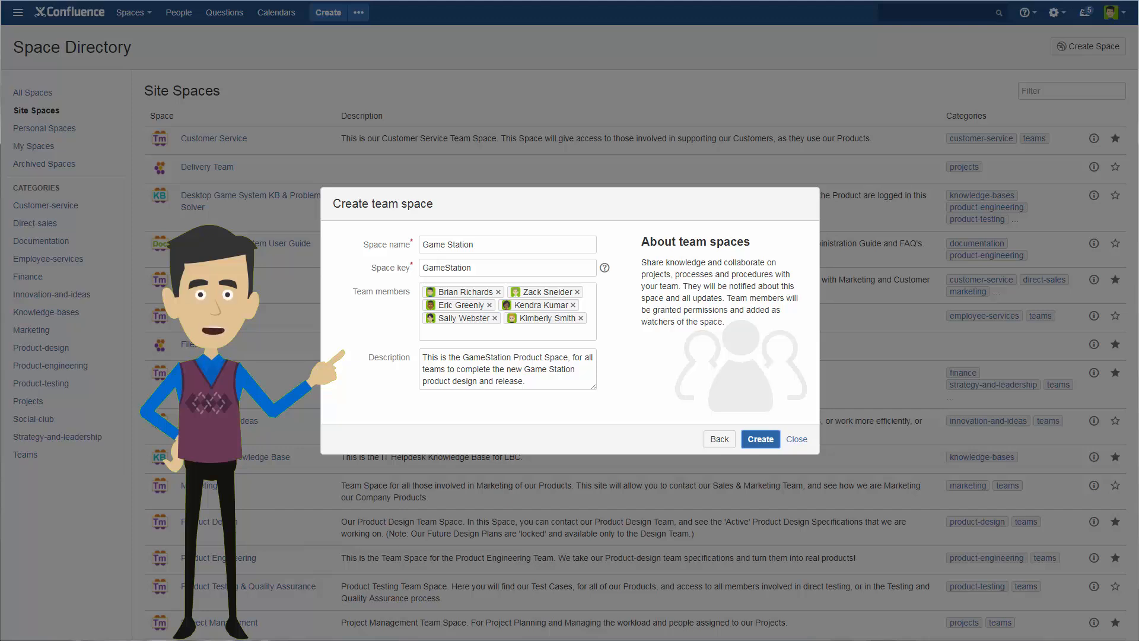
click(760, 440)
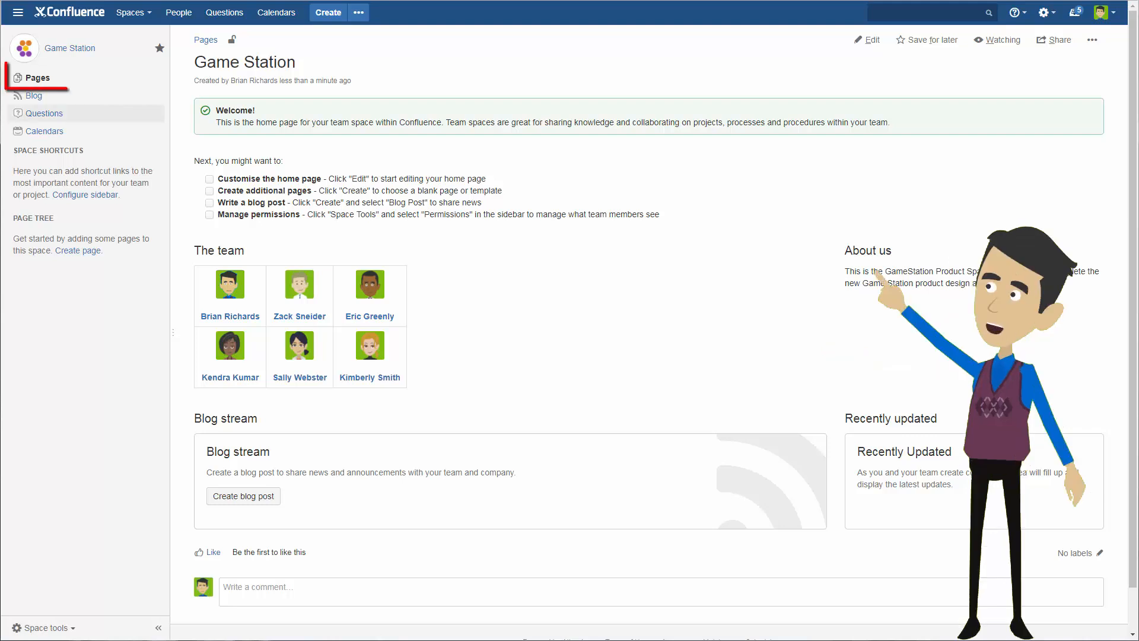
Step: Edit the space home page with the GameStation Project Space welcome text, role labels for the members and per-team member lists, and publish it
click(38, 78)
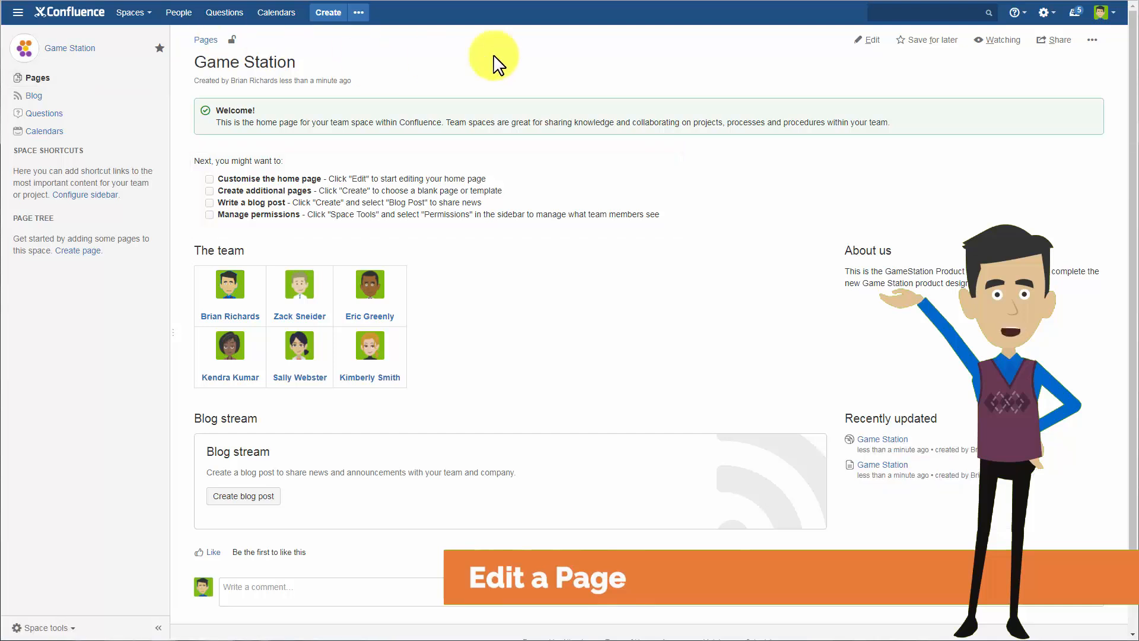
click(874, 44)
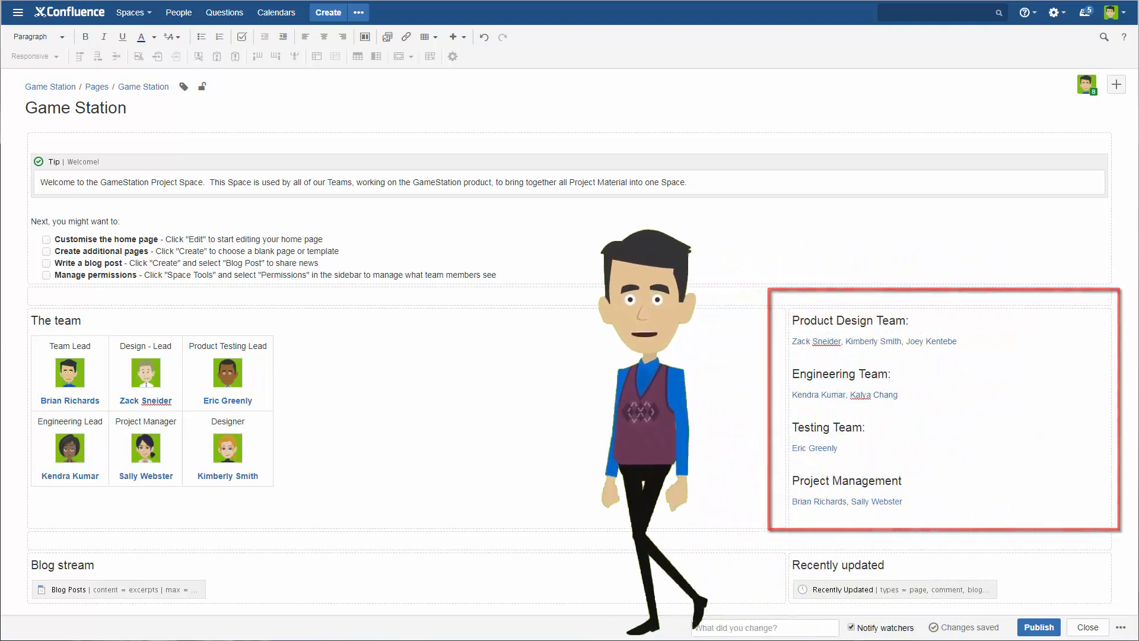
click(1032, 629)
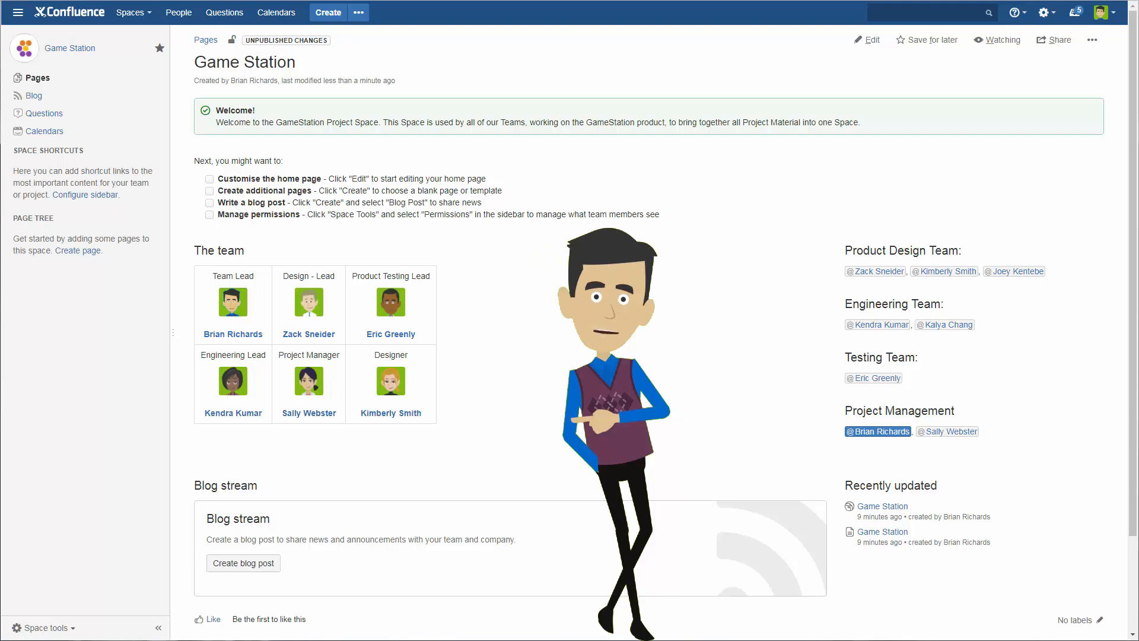
Step: Open the home page's history and compare version 1 with the current version
click(1092, 41)
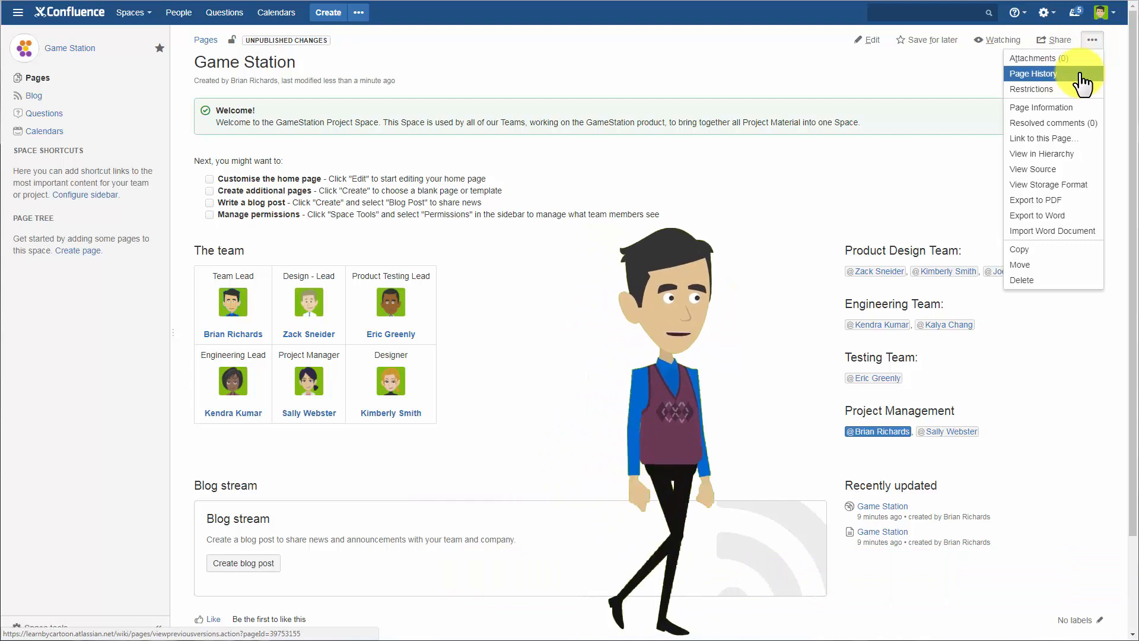
click(1080, 75)
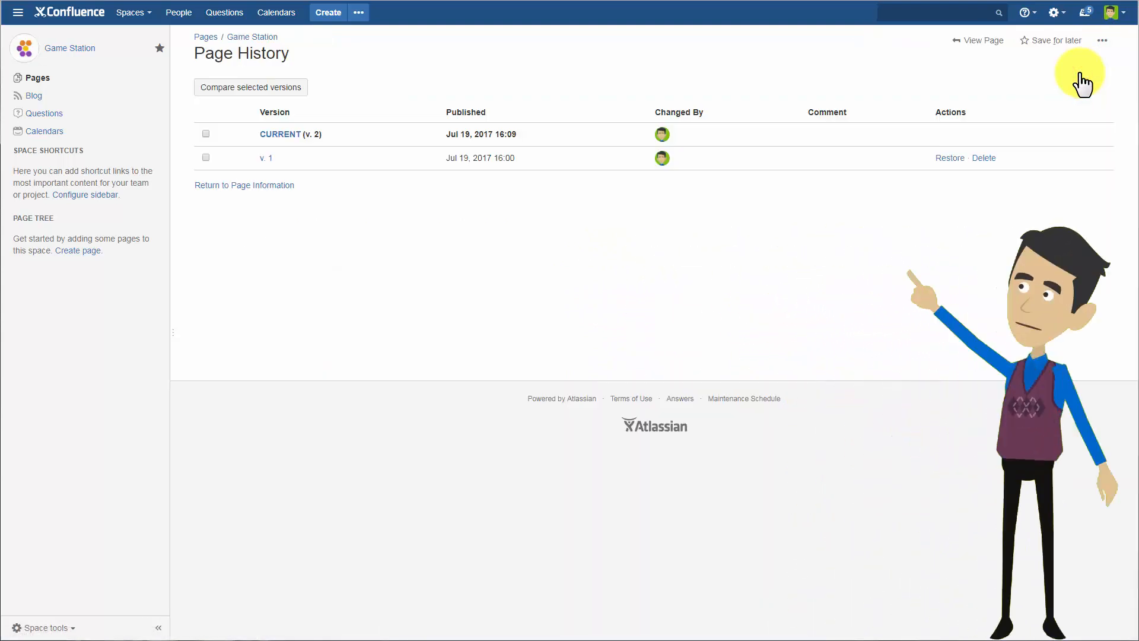
click(206, 128)
click(206, 135)
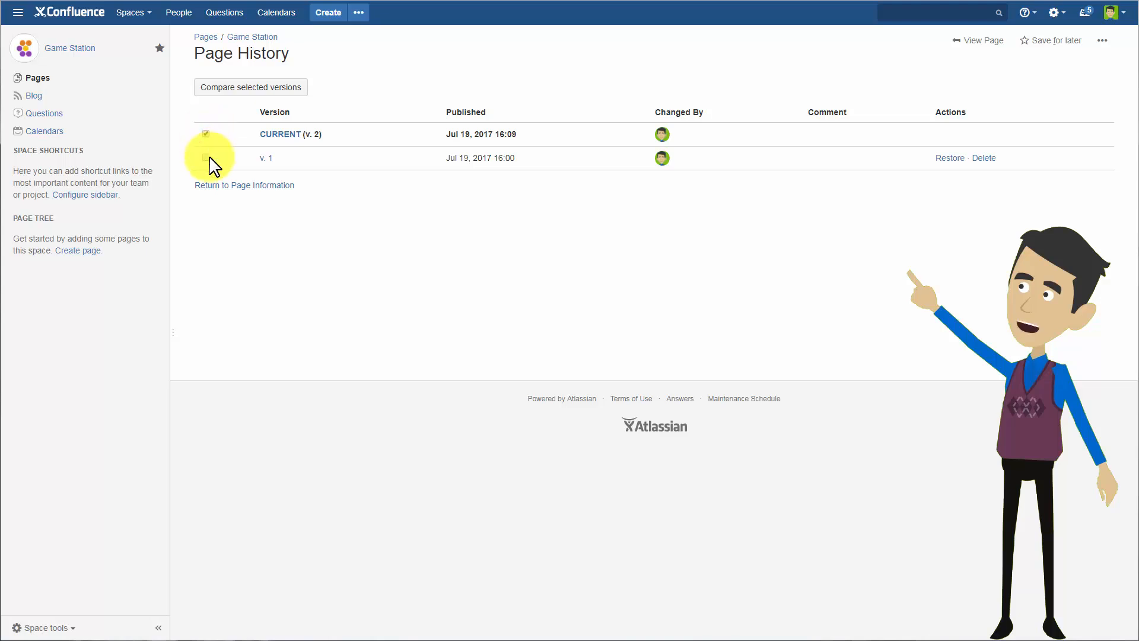
click(206, 157)
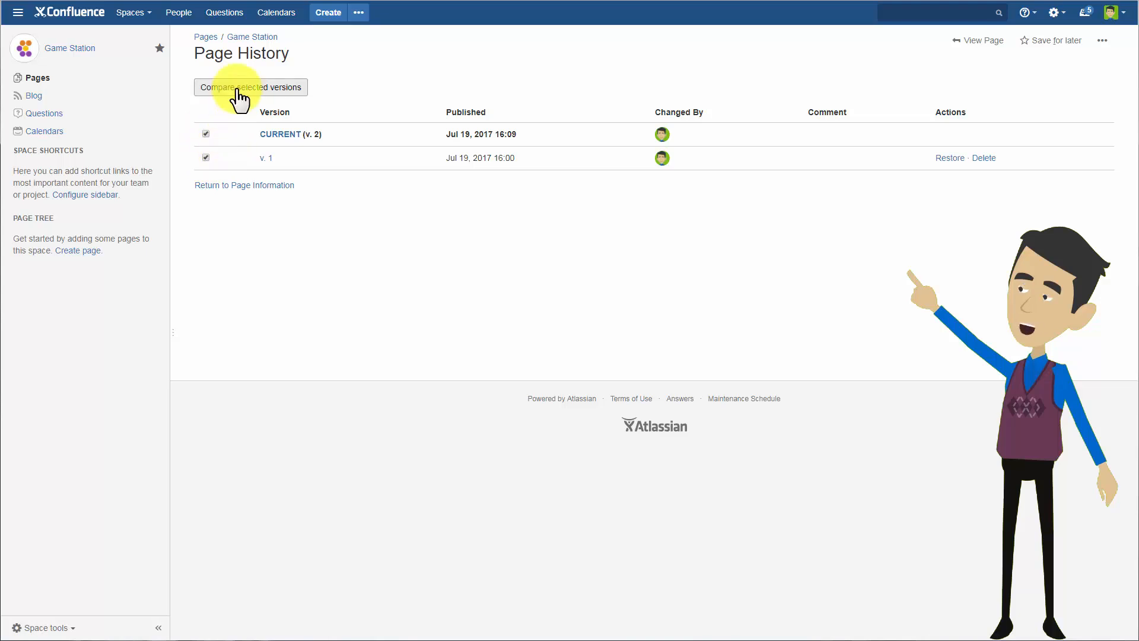
click(233, 88)
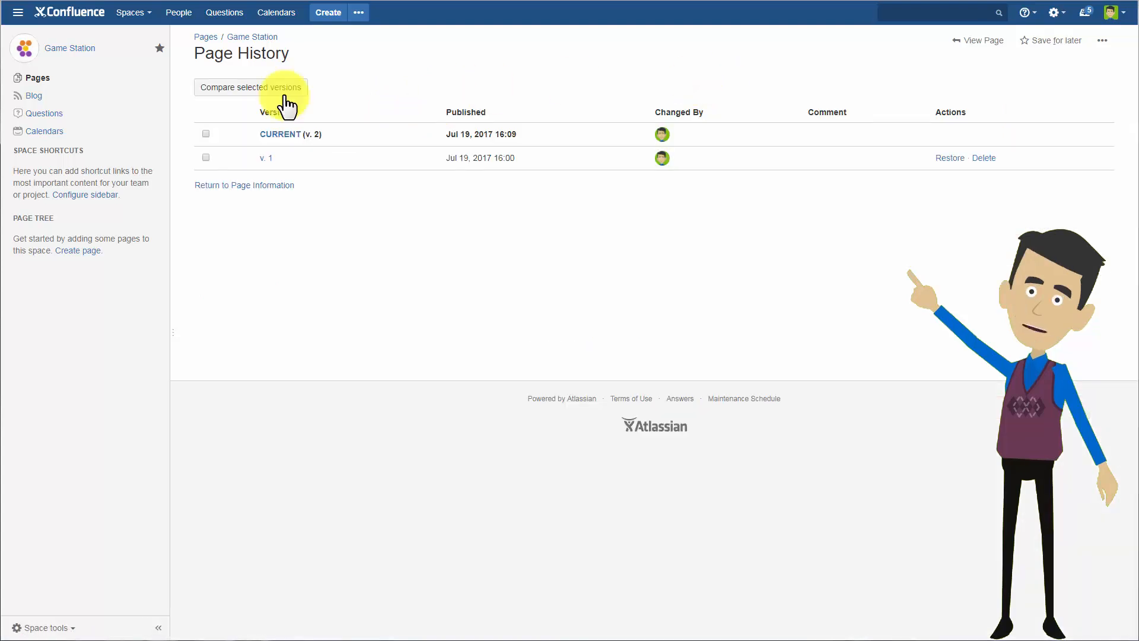
Step: Return to the Game Station home page and open the space's permission settings
click(67, 48)
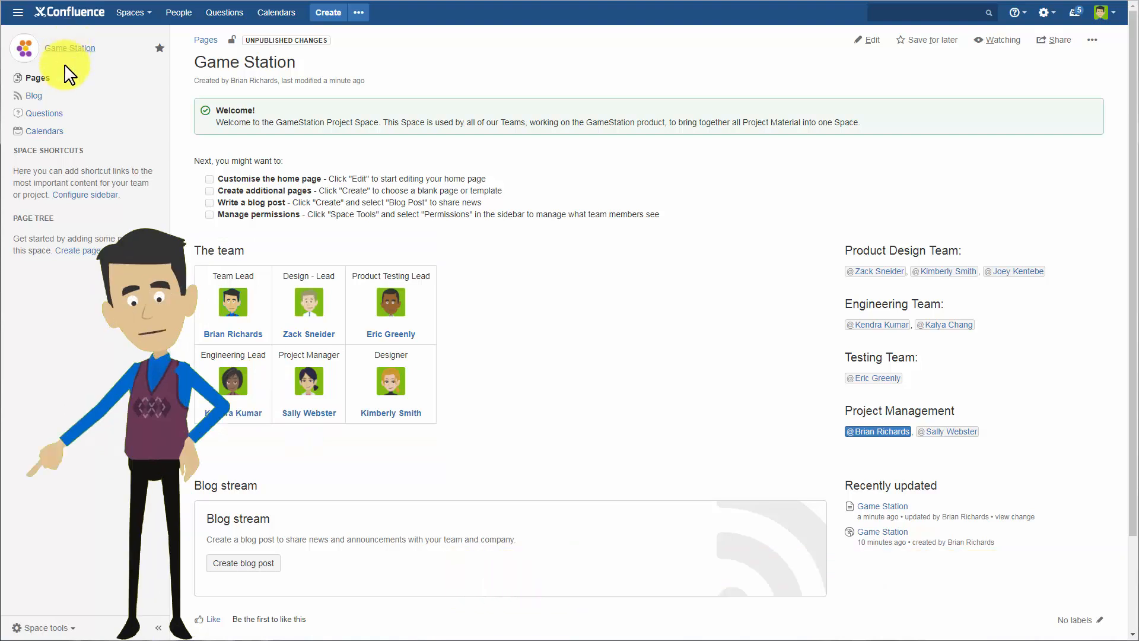
click(28, 628)
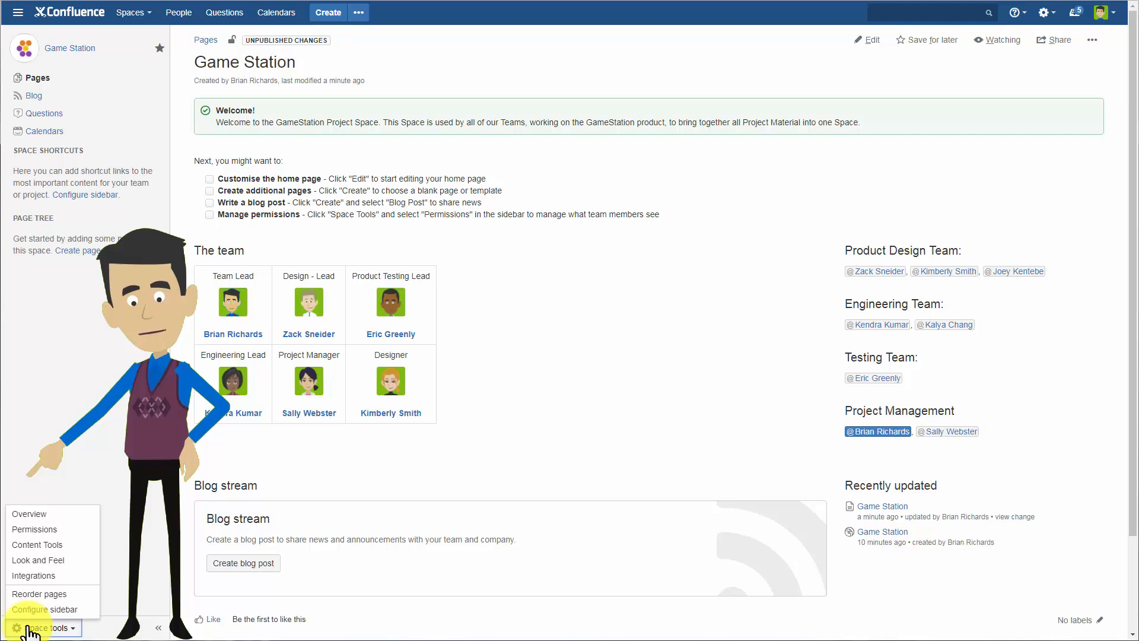
click(73, 530)
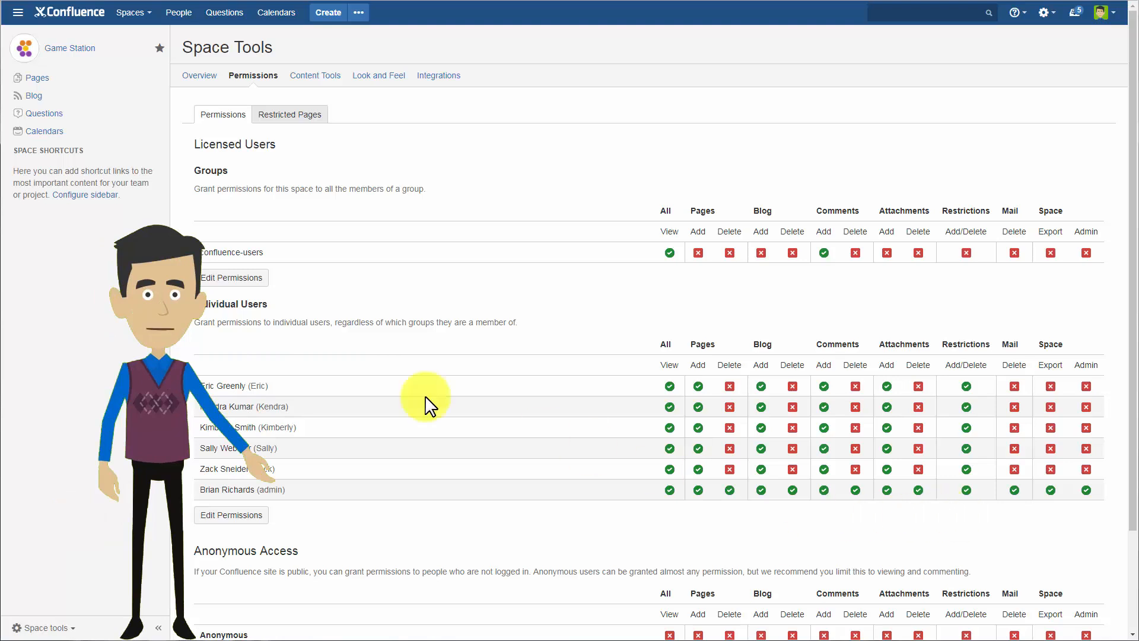
Step: Revoke the confluence-users group's permissions to view the space and add comments, and save the permissions
click(243, 284)
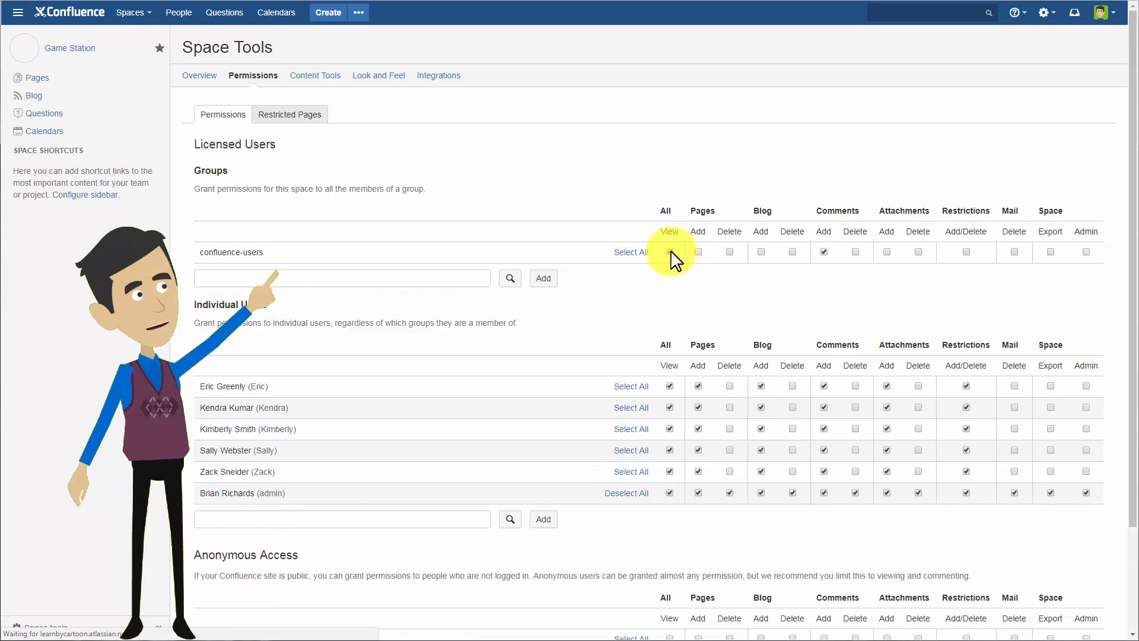
click(669, 252)
click(669, 251)
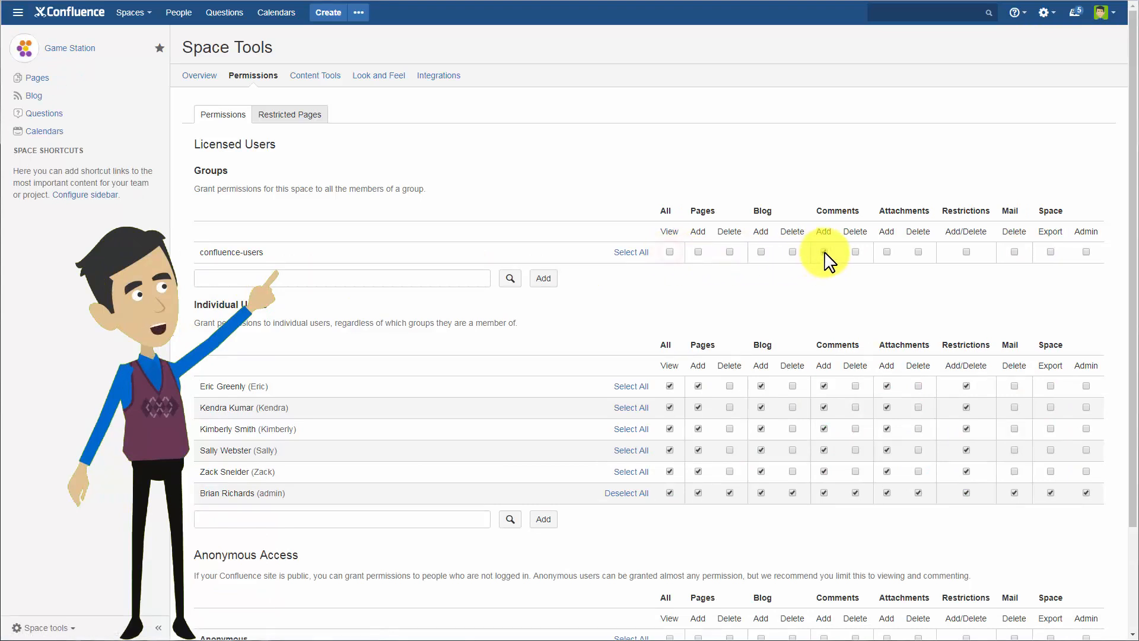
scroll(742, 297, down, 2)
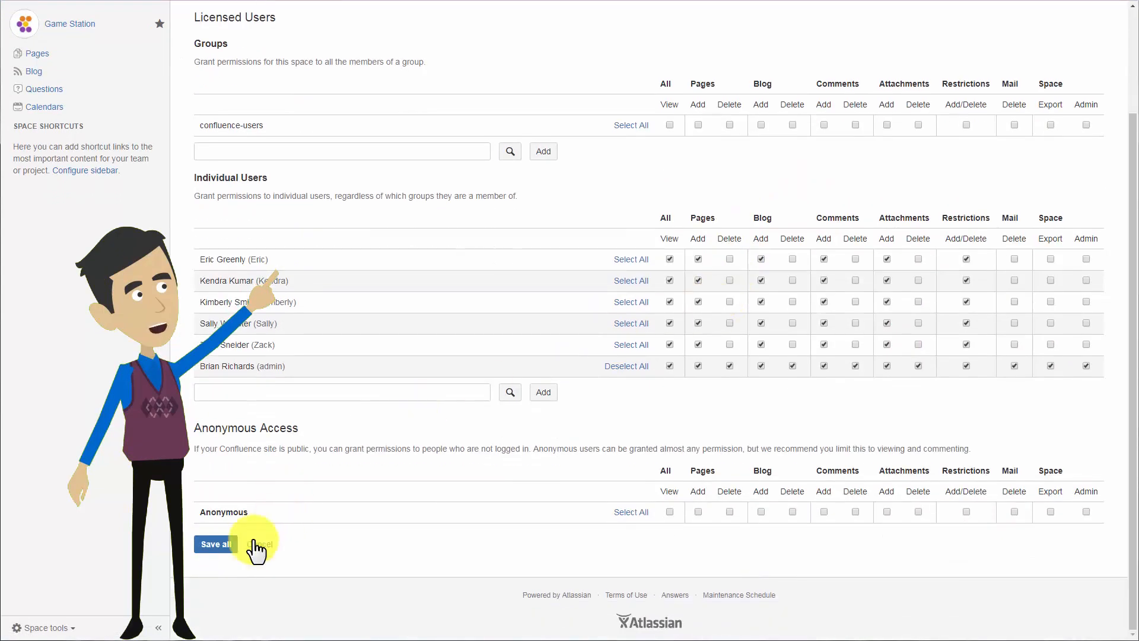
click(213, 546)
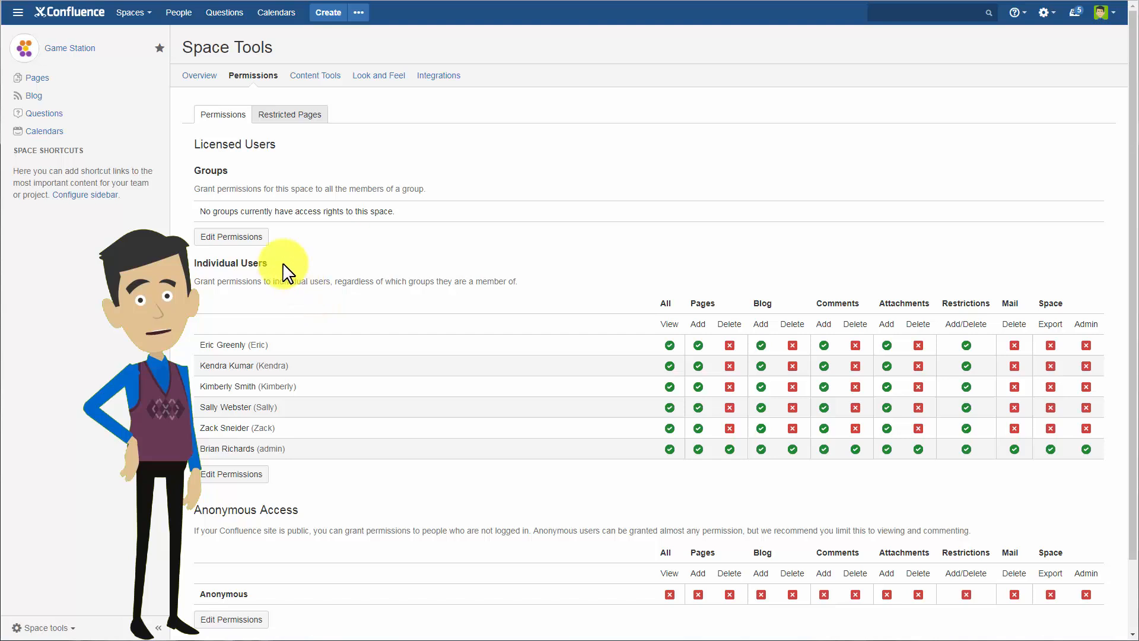
Step: Add the confluence-users group to the space permissions with rights to view and add comments, and save the permissions
click(253, 238)
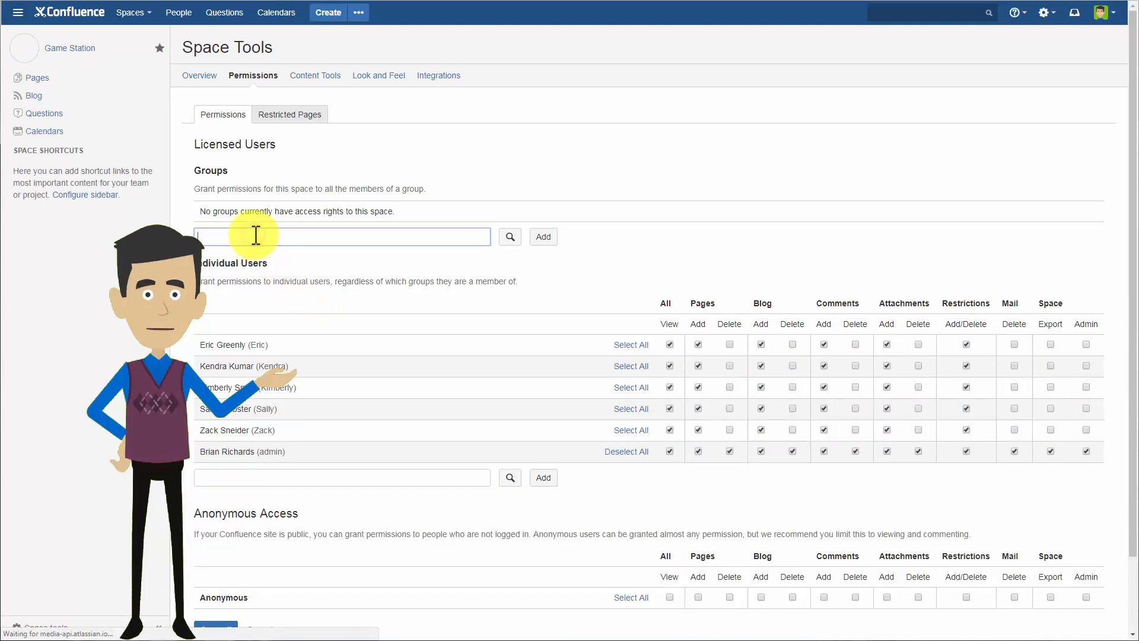
text(conf)
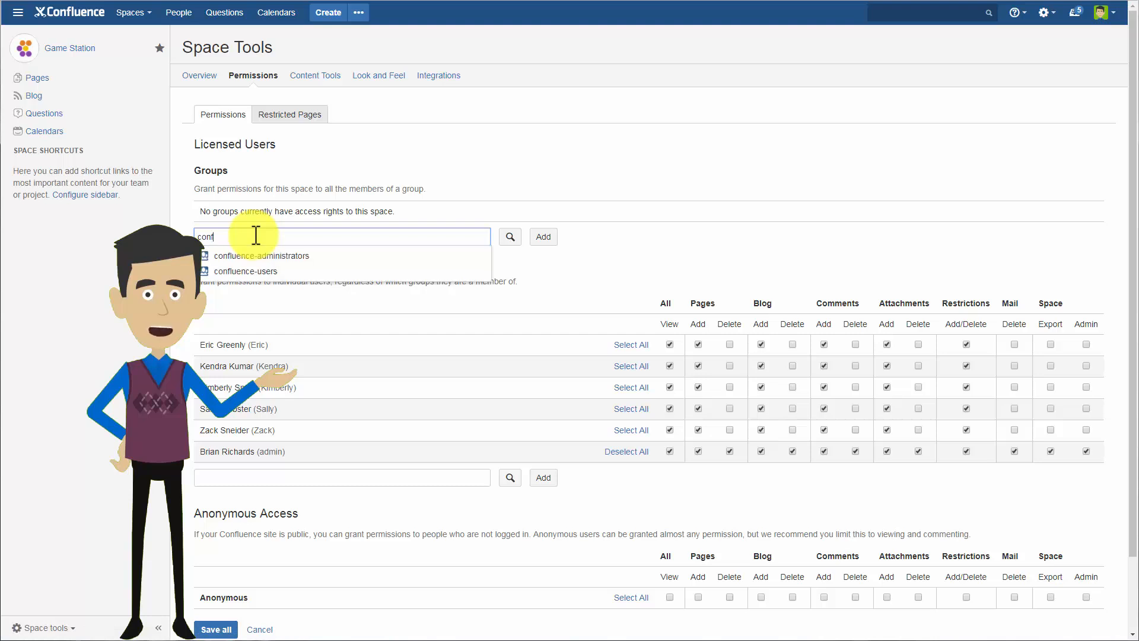
double_click(267, 276)
click(541, 238)
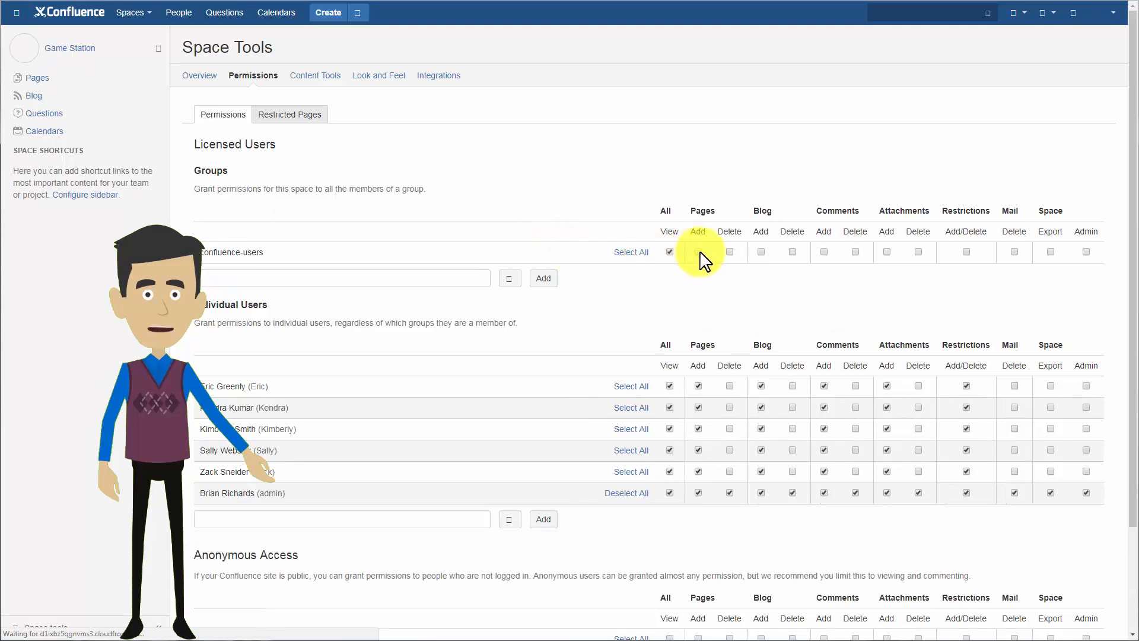
click(824, 252)
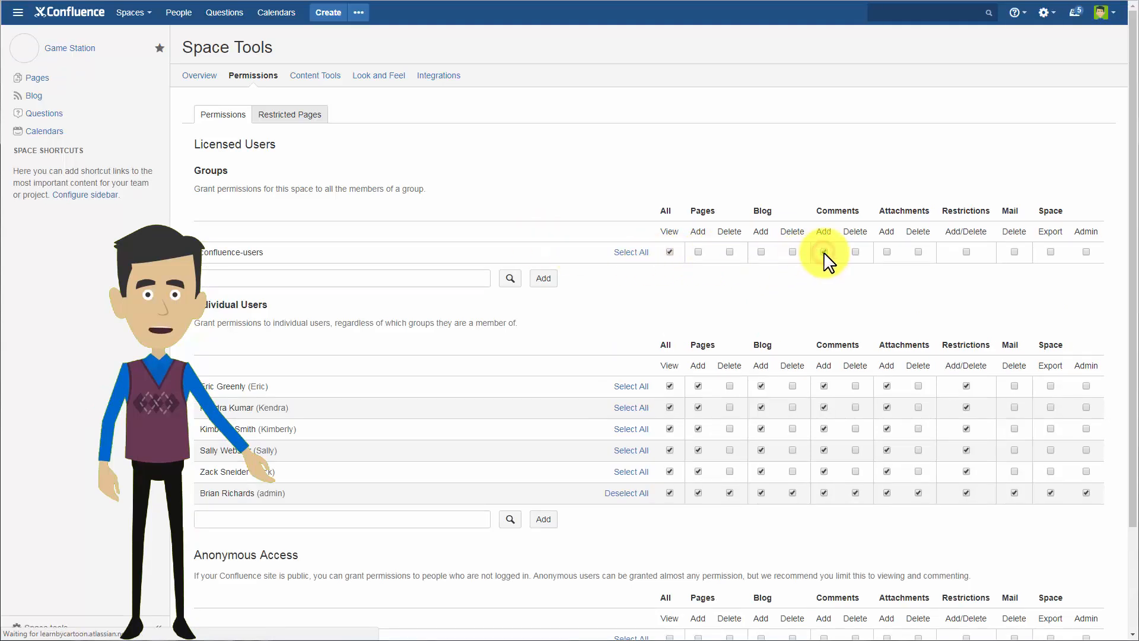
scroll(306, 514, down, 2)
scroll(306, 514, down, 2)
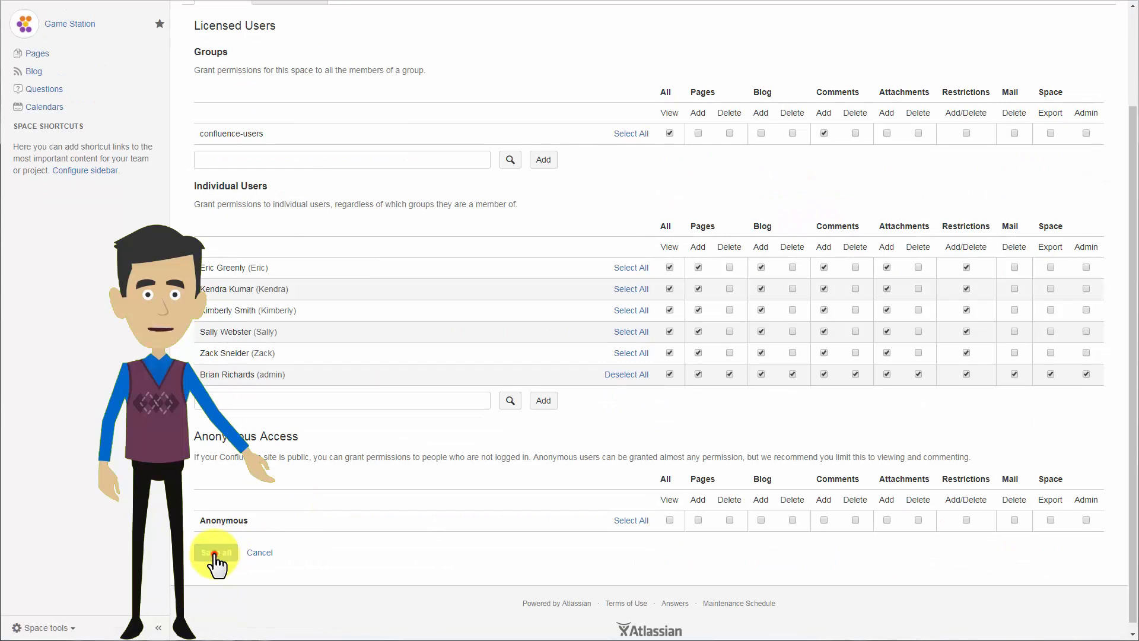
click(218, 556)
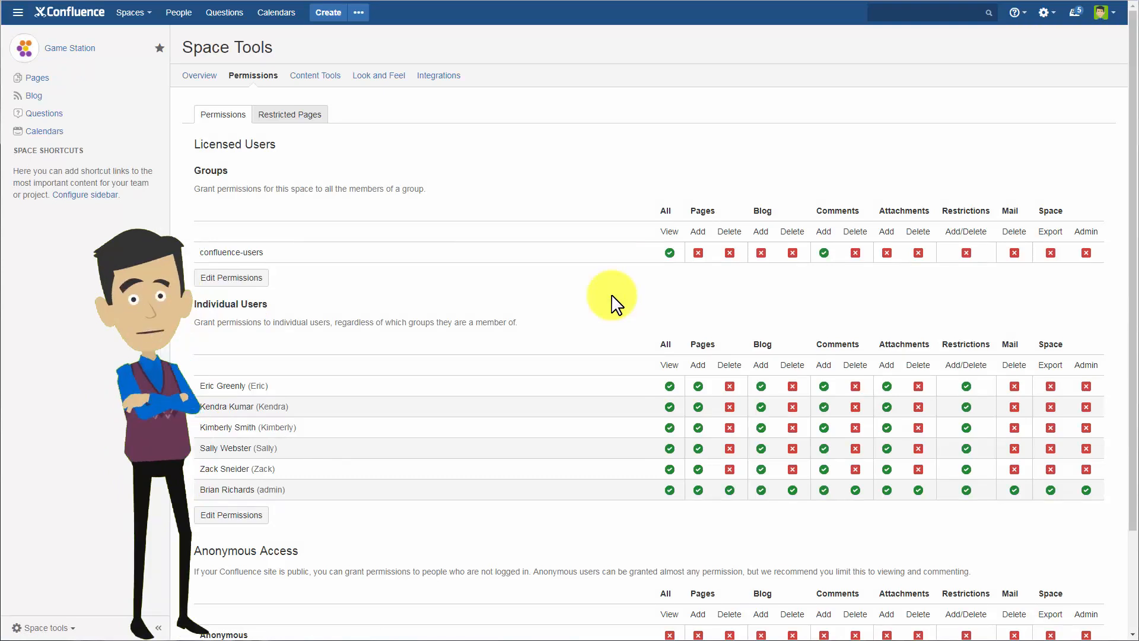
Step: Create a blog post in the Game Station space titled "GameStation Project - Live. 3 Teams and one Project Space."
click(70, 51)
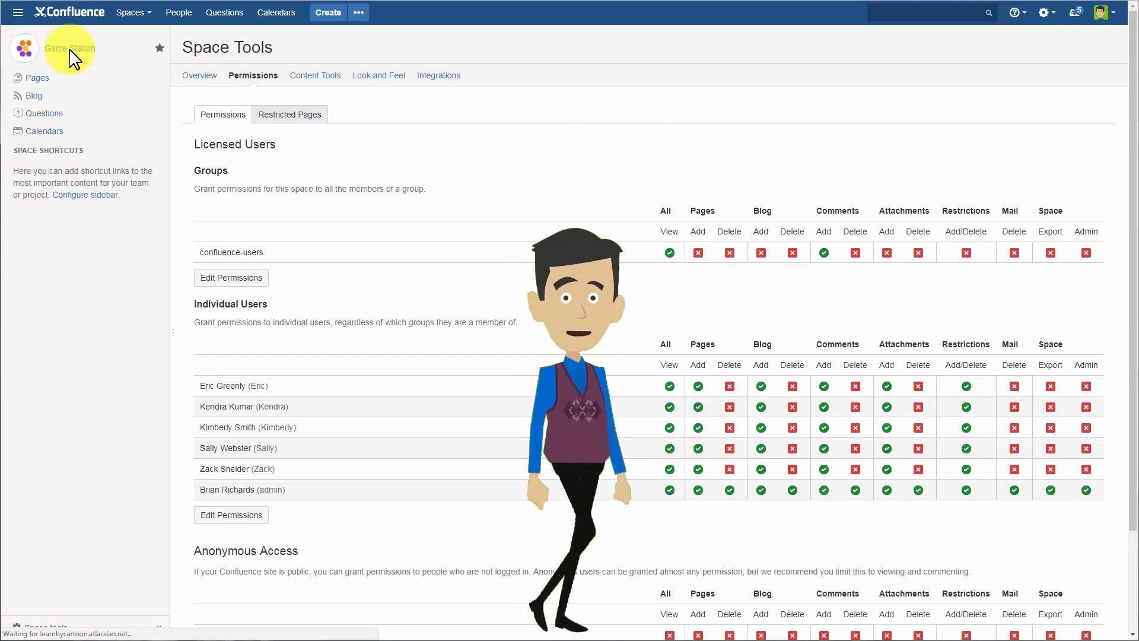
click(31, 98)
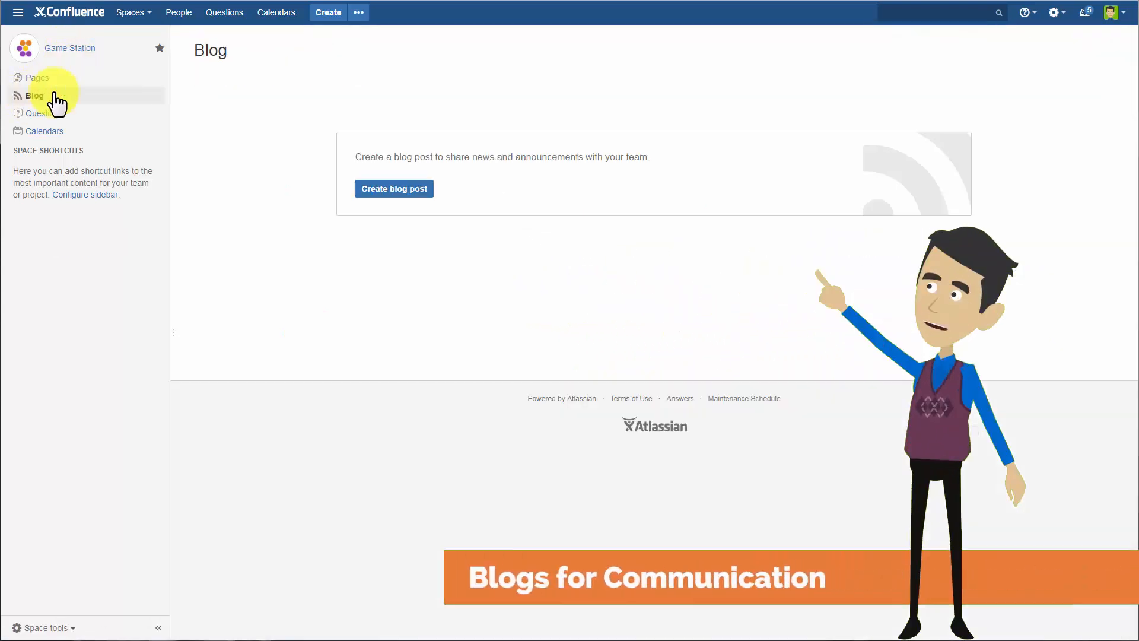
click(397, 191)
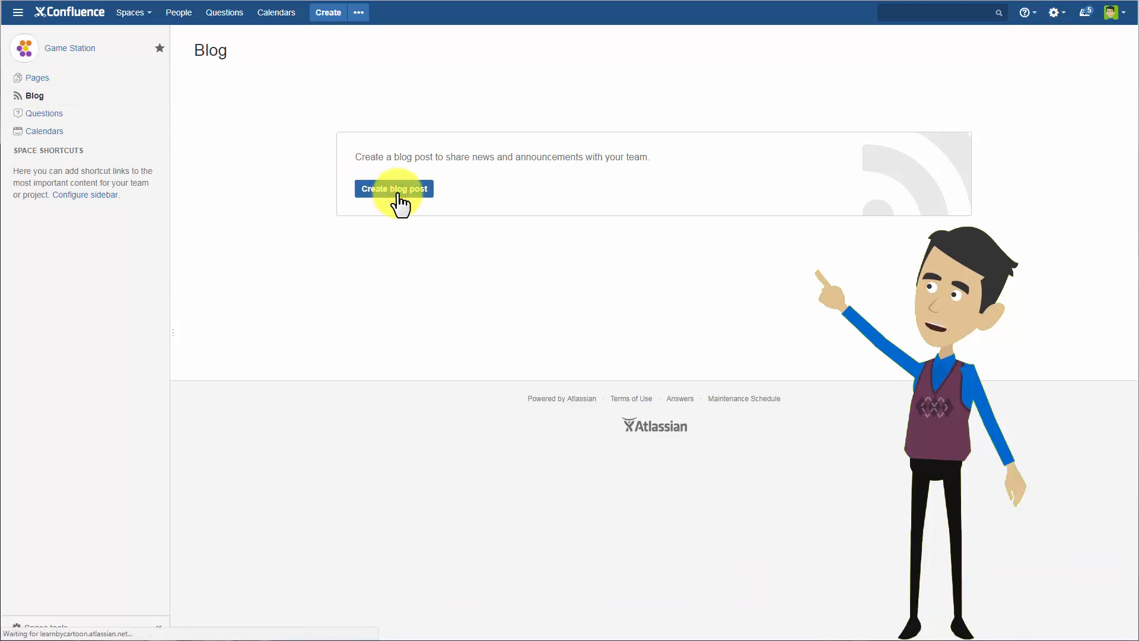
text(Game)
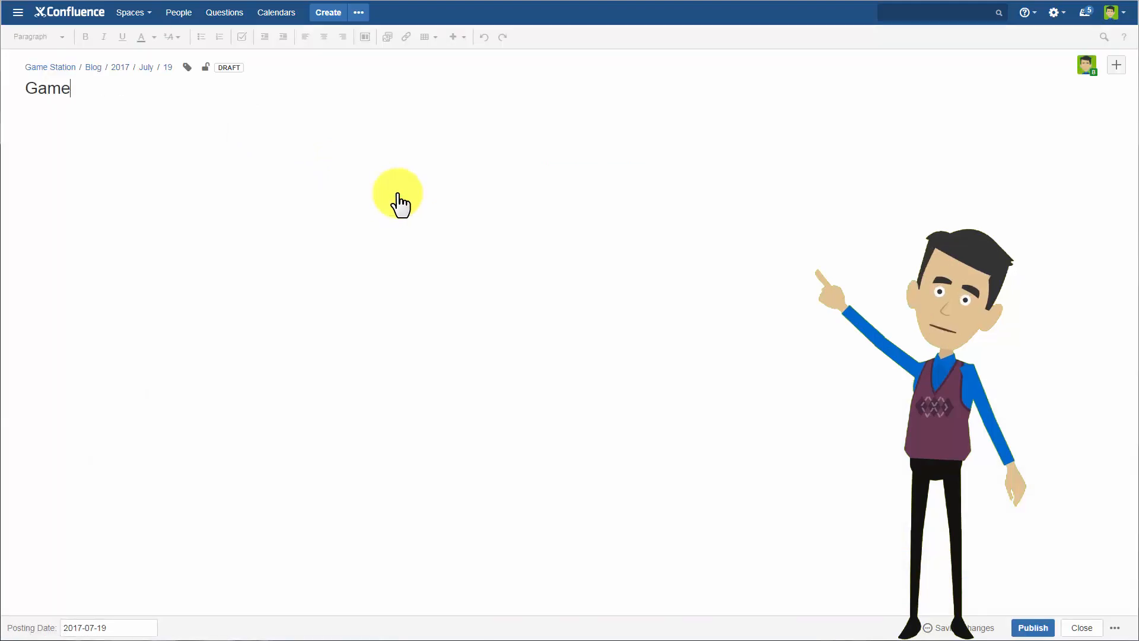
text(Station Project - Live. )
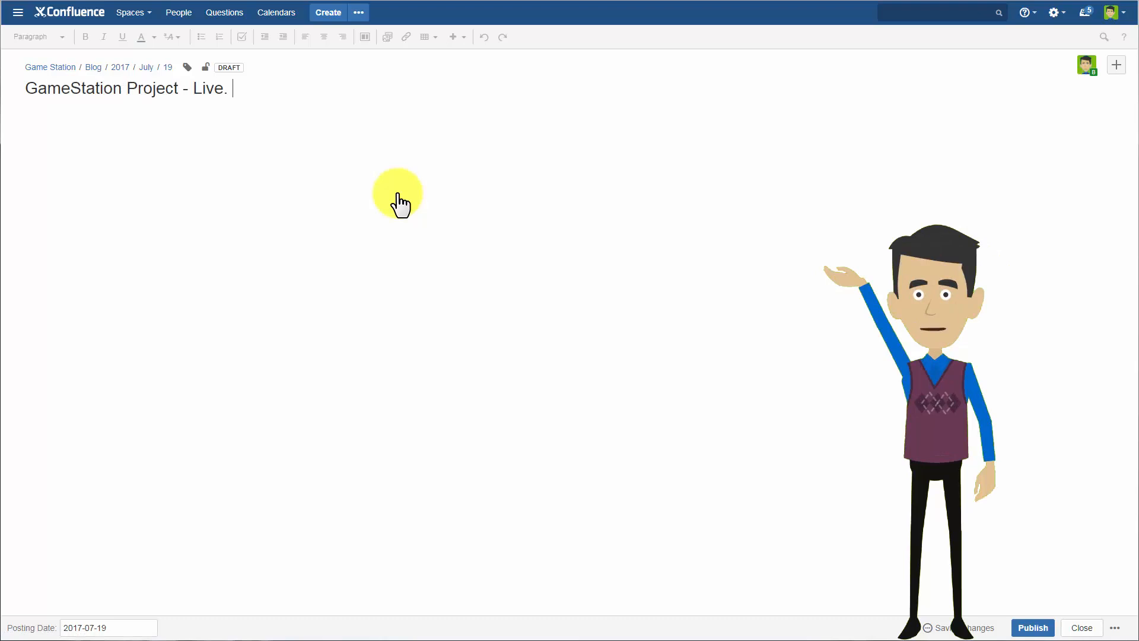
text(3 Teams and one Proj)
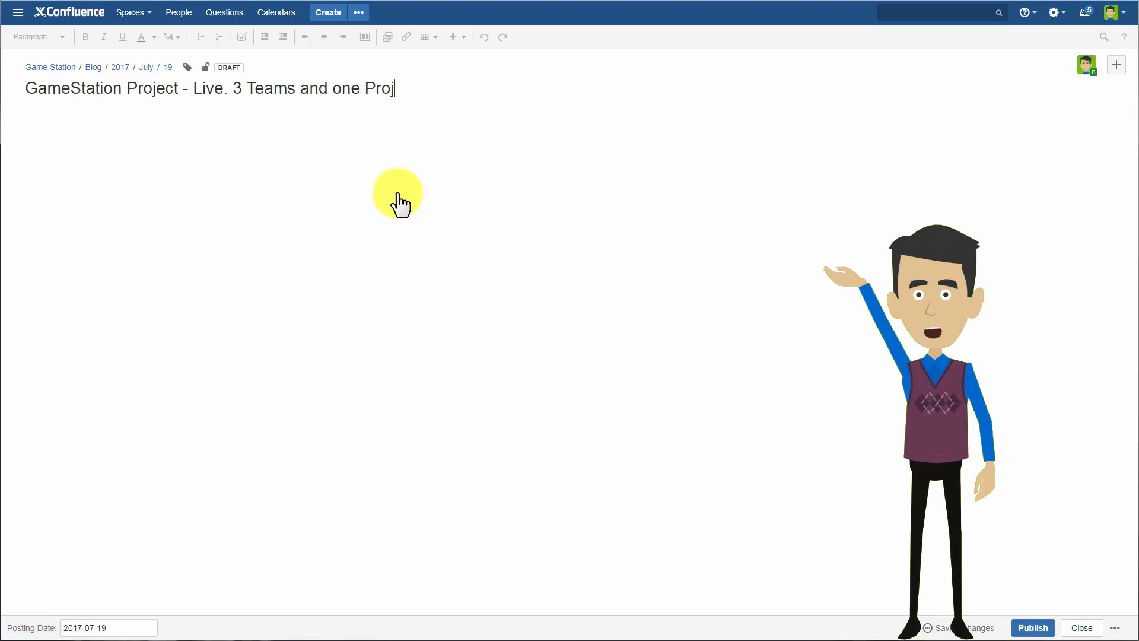
text(ect Space.)
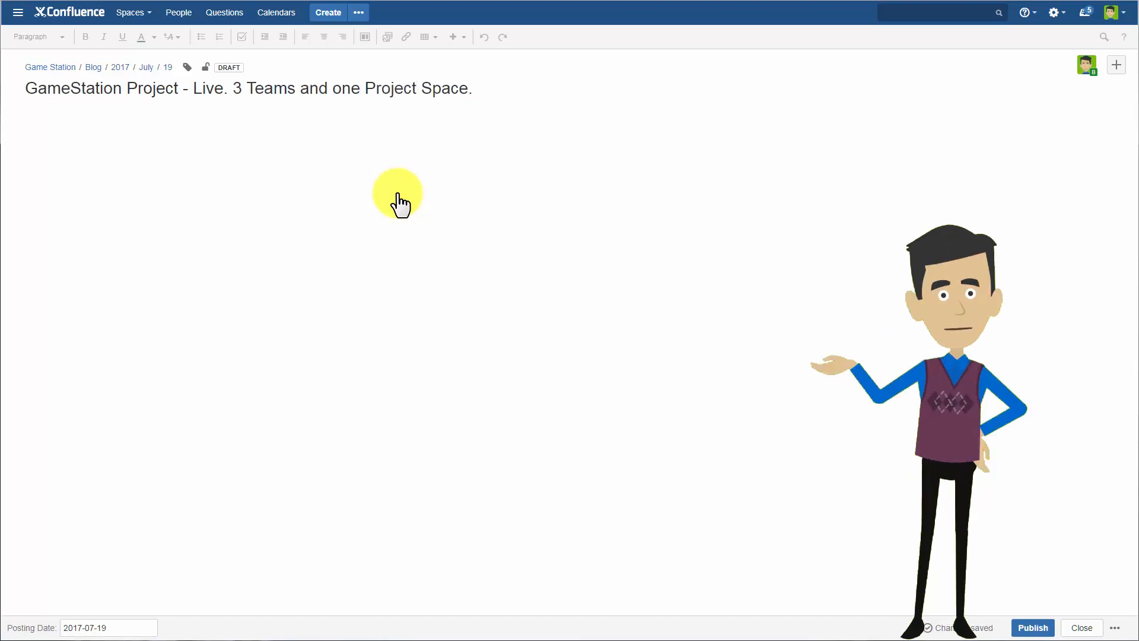
Step: Write the post's body announcing the Game Station kick-off and its three teams, with a blue closing line, red "Game Station" heading and cube image
click(106, 117)
text(The long-awaited Game Station project has just kicked-off! Members of our Product Design, Product Engineering and Product Testing & Quality Assurance teams will all be working via the new Game Station Project Space. Looking forward to another successful collaborative project Game Station)
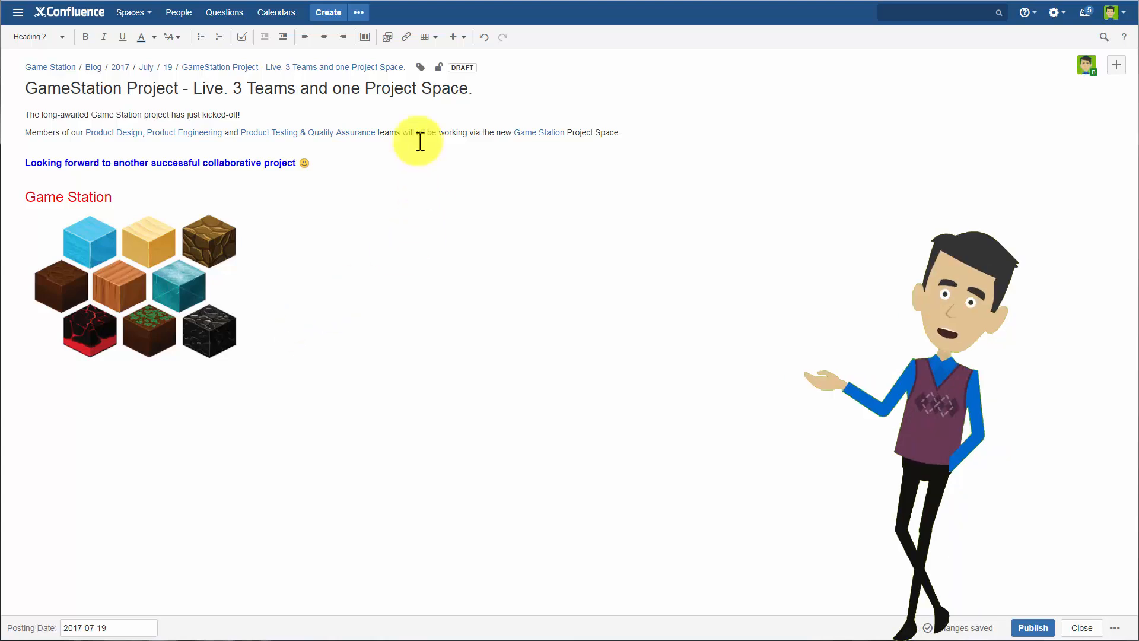
Step: Review the draft blog post's viewing and editing restrictions without changing them
click(439, 67)
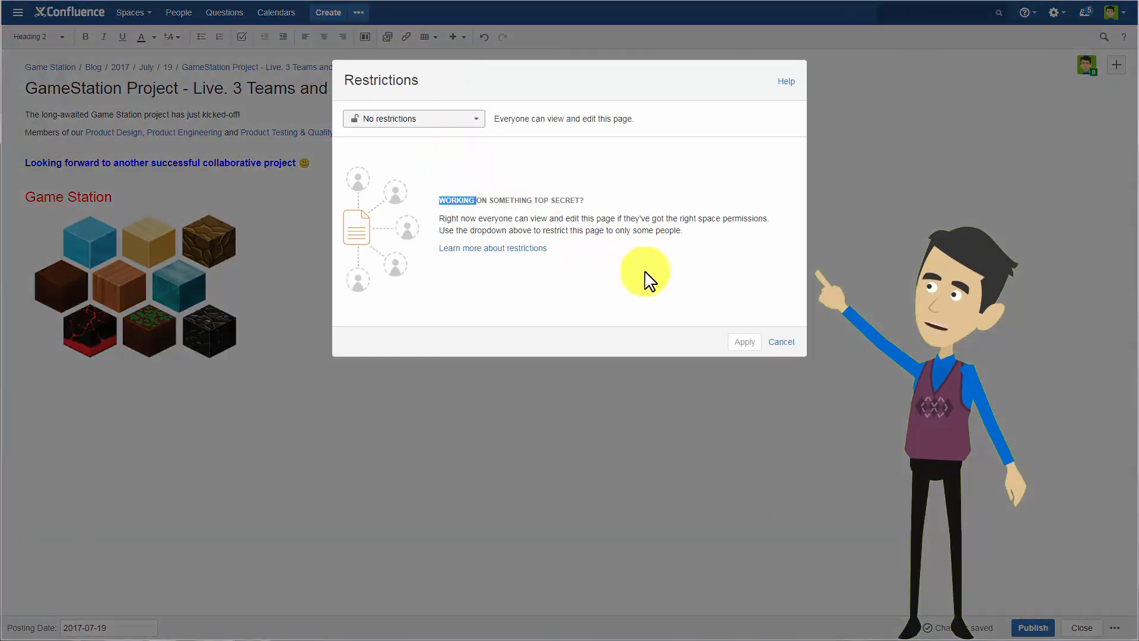
click(671, 281)
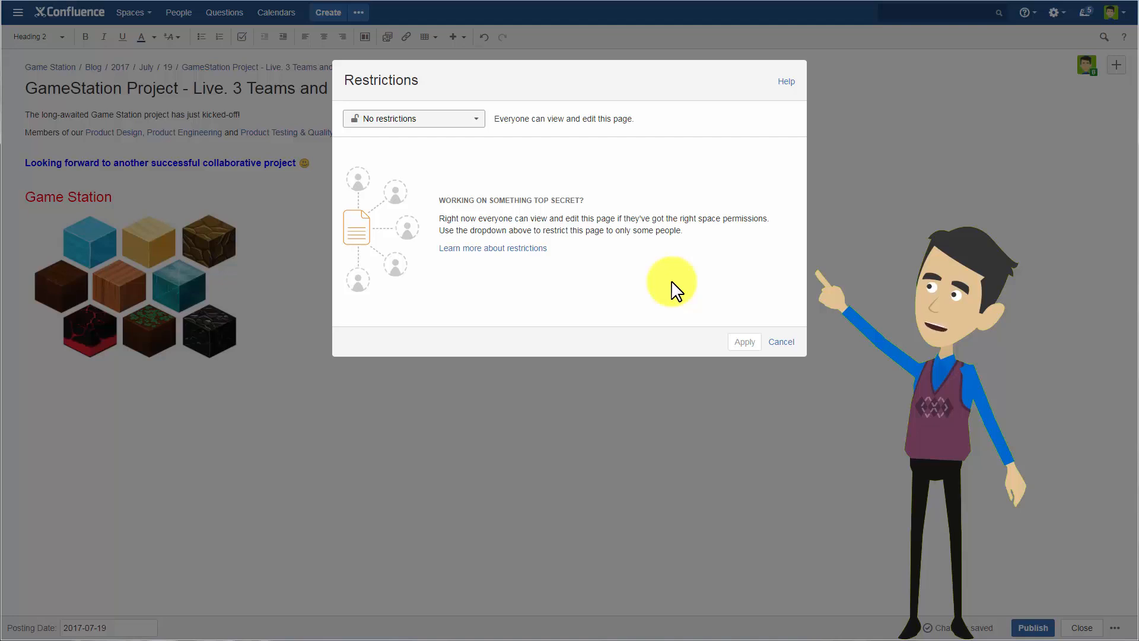
click(779, 344)
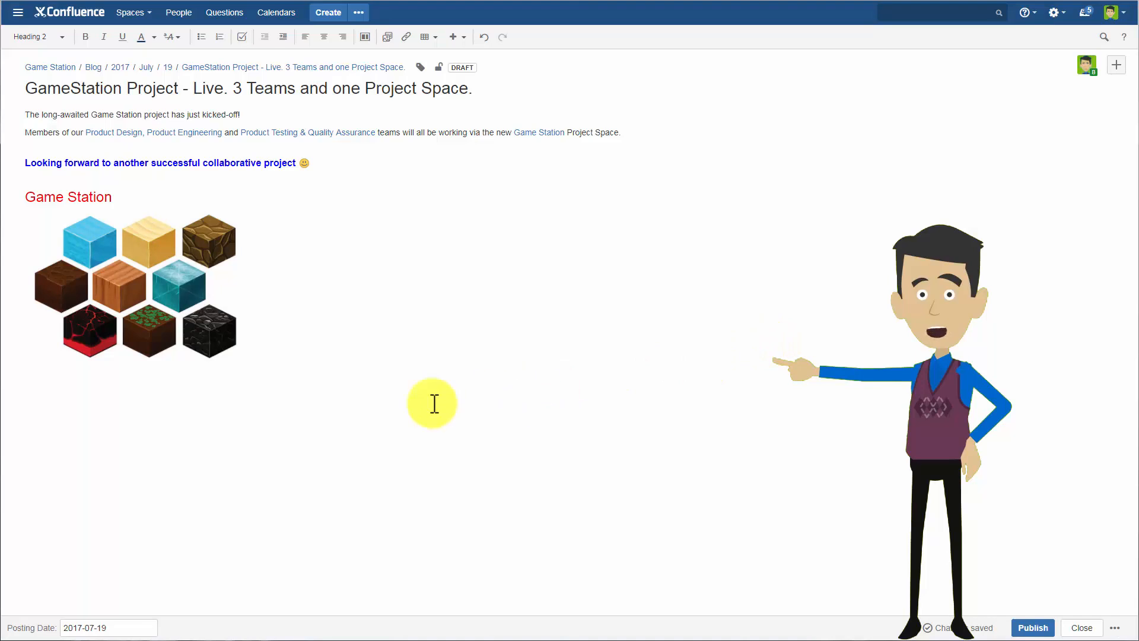
Step: Paste a note below the image asking team members to use the 'Game-Station' label on related pages outside the GameStation project Space
click(217, 419)
right_click(218, 419)
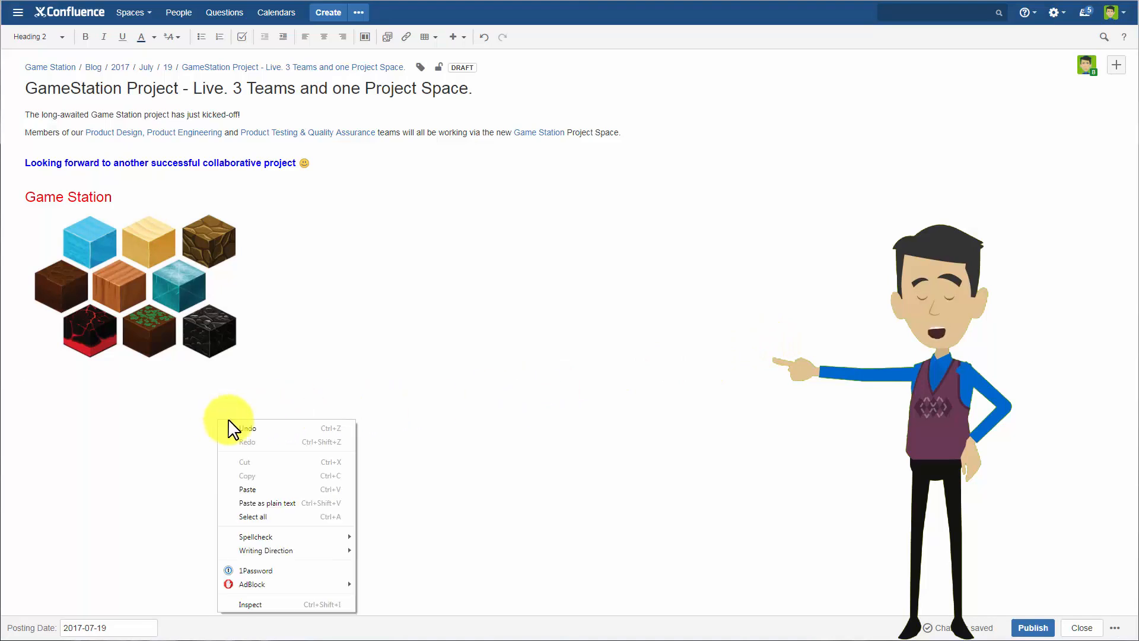
click(267, 490)
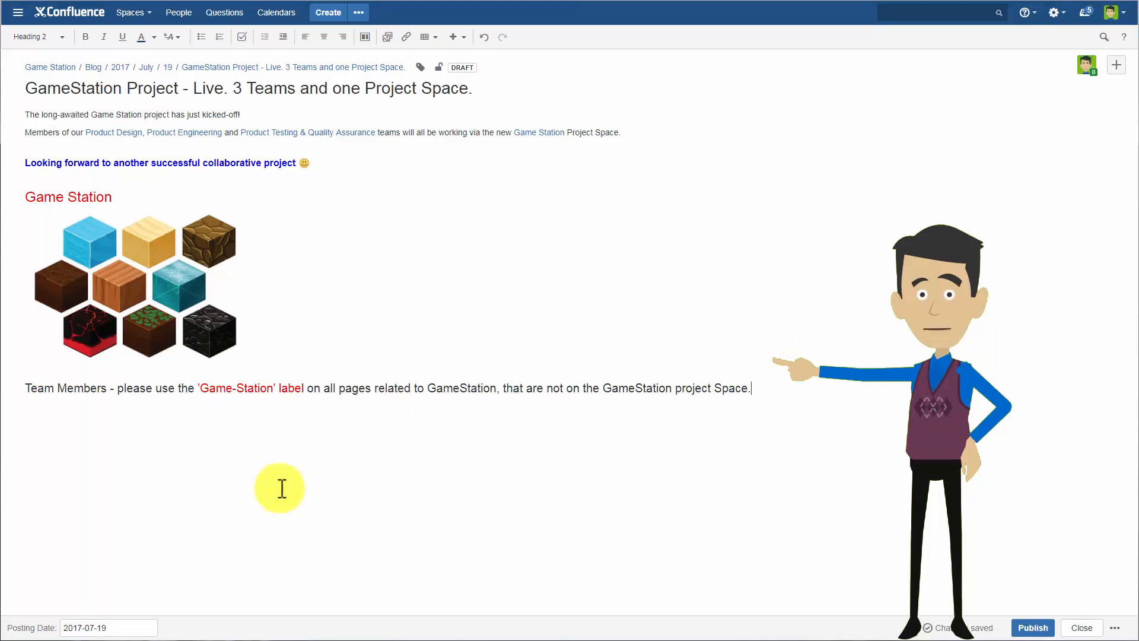
Step: Add the existing game-station label to the blog post and publish the post
click(419, 67)
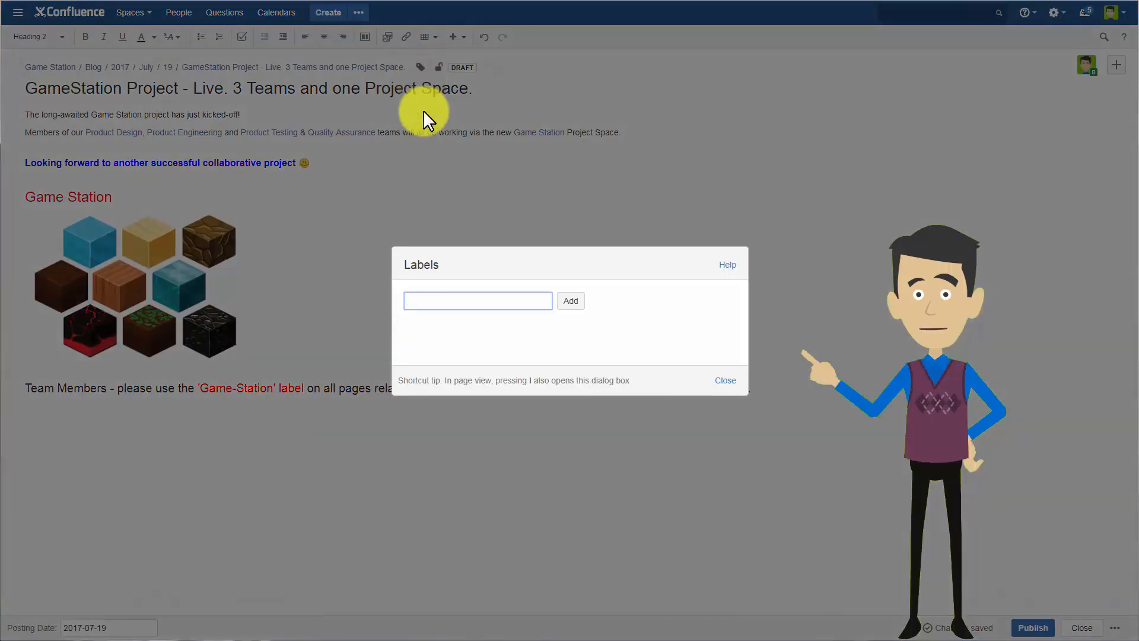
click(451, 307)
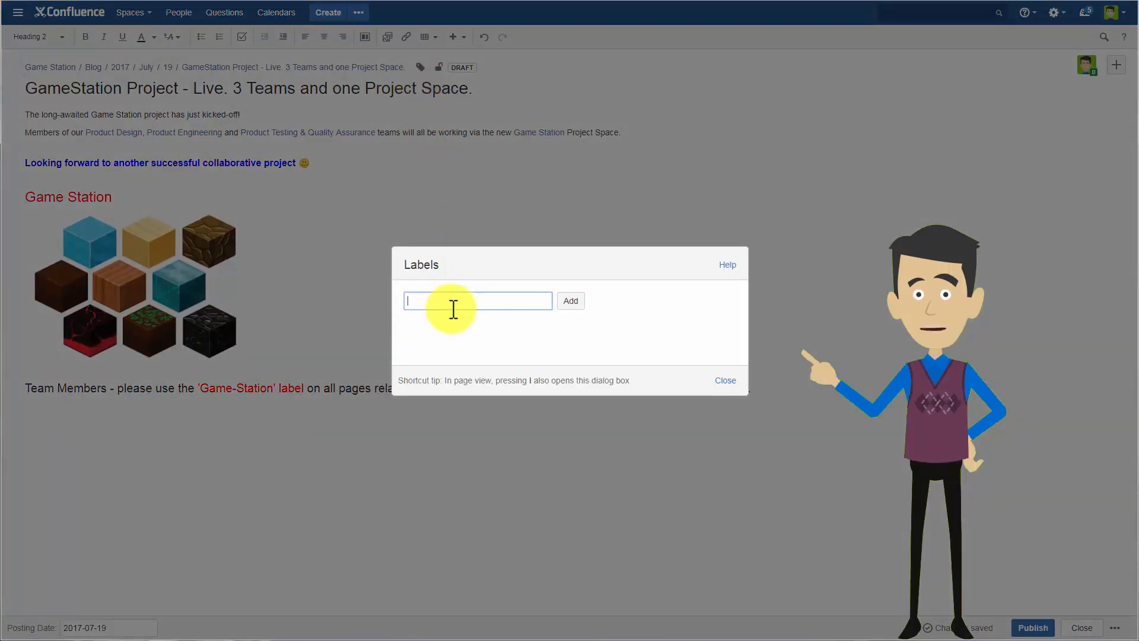
text(game)
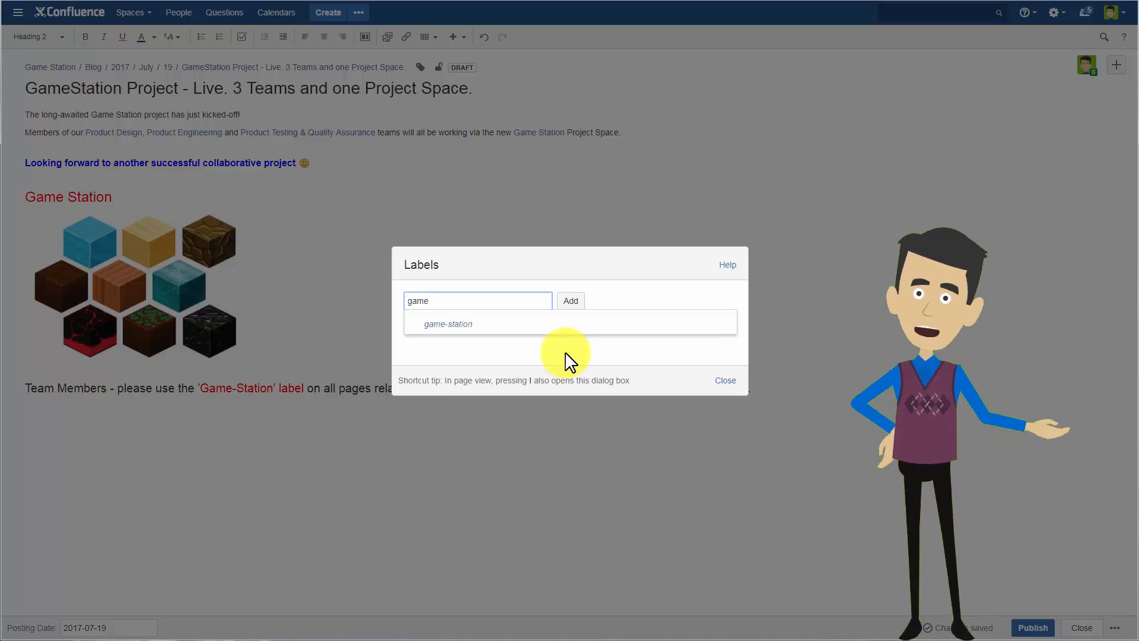
click(480, 326)
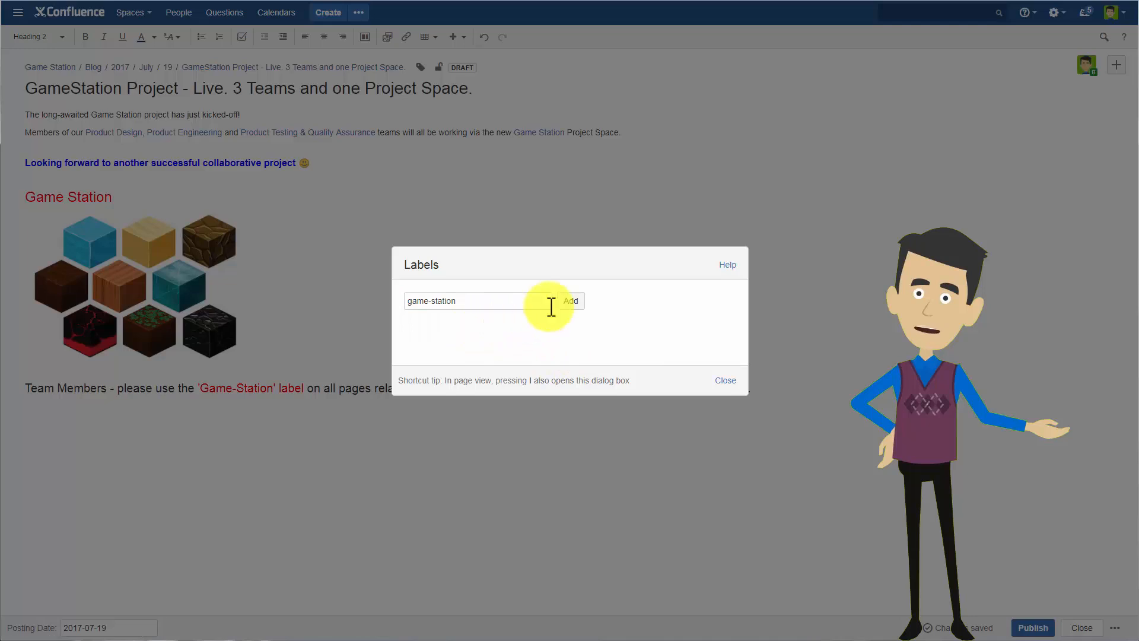
click(572, 301)
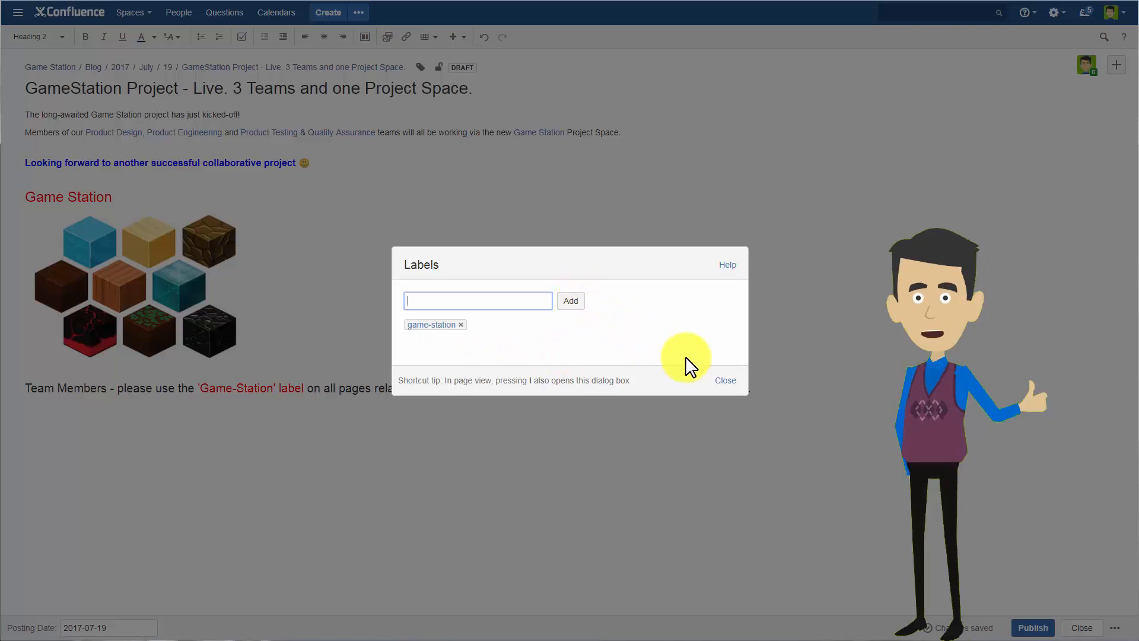
click(723, 381)
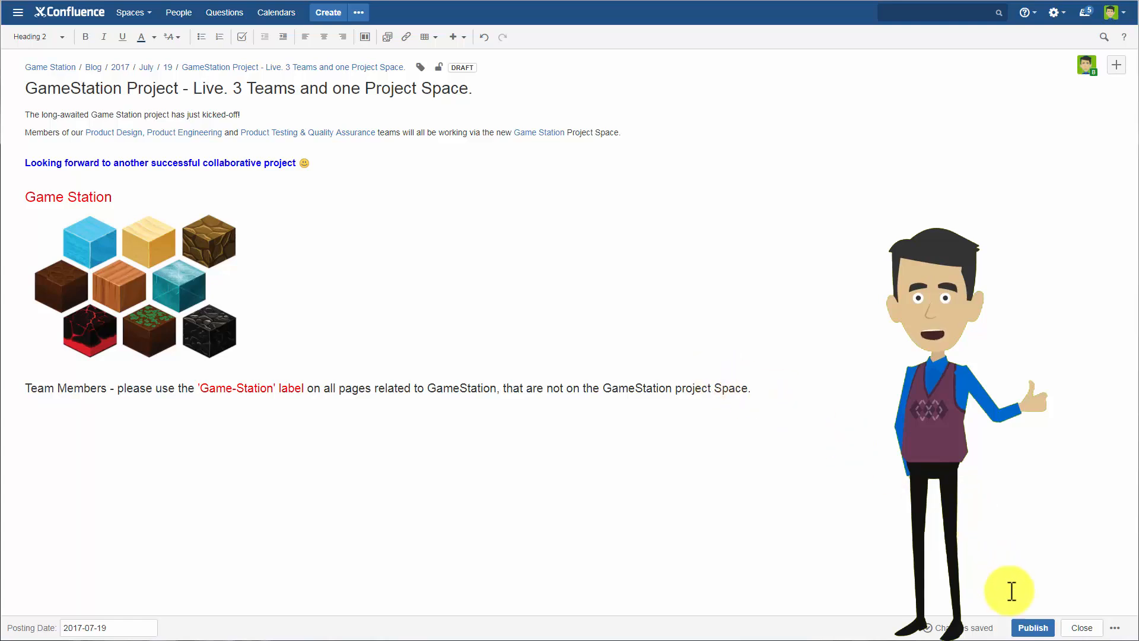
click(1032, 628)
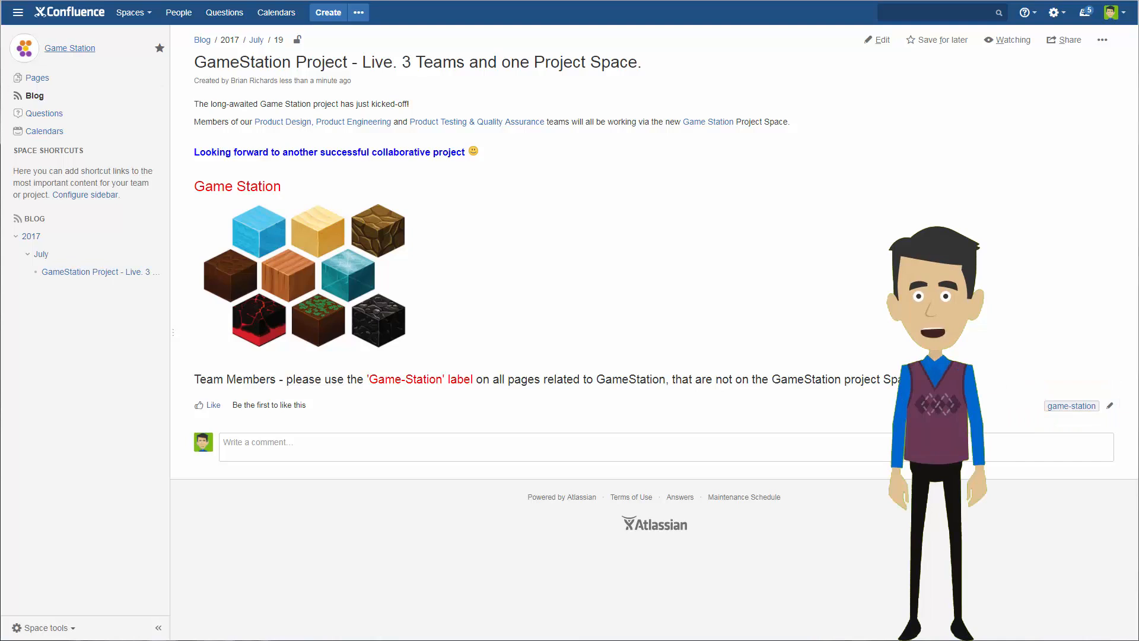
Step: Create a page titled "Design Pages" under the Game Station home page
click(69, 49)
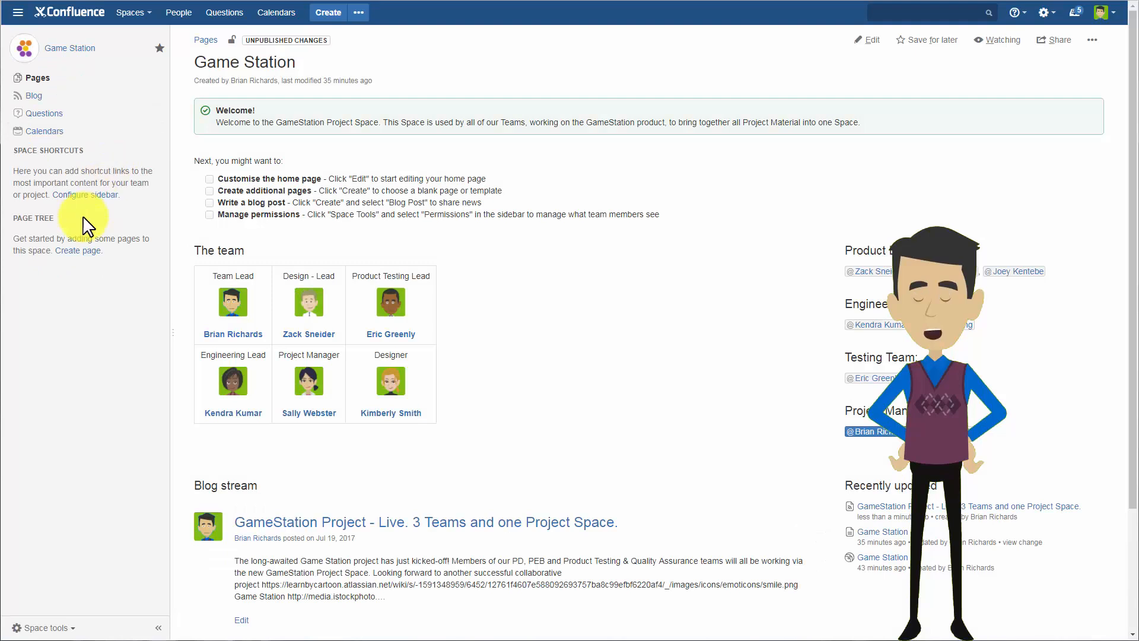
click(79, 252)
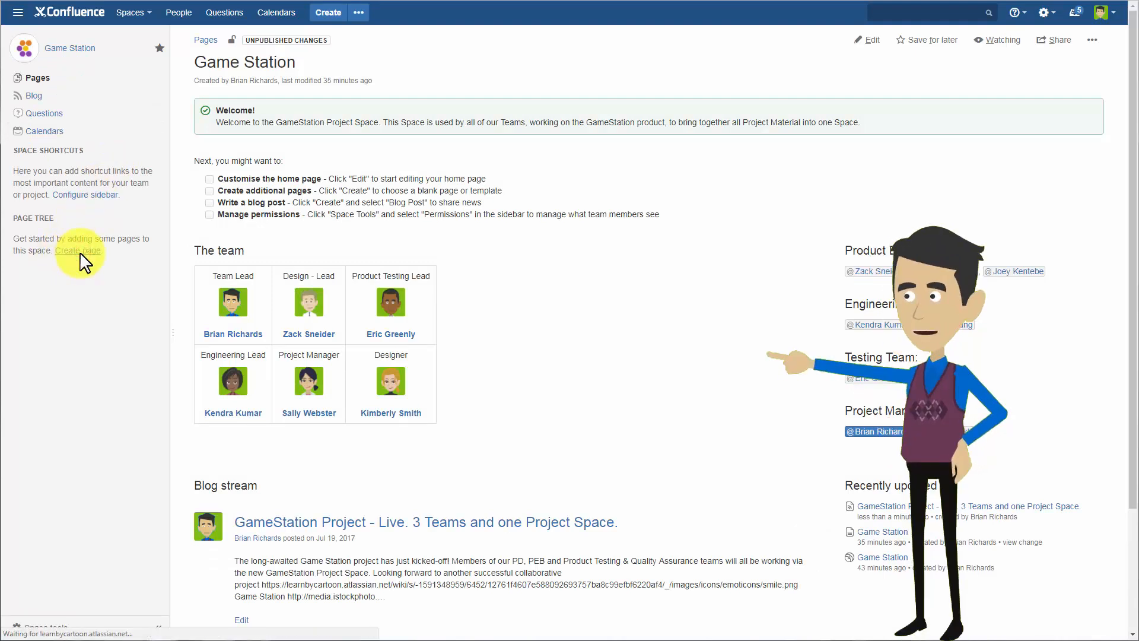
click(55, 92)
text(Design P)
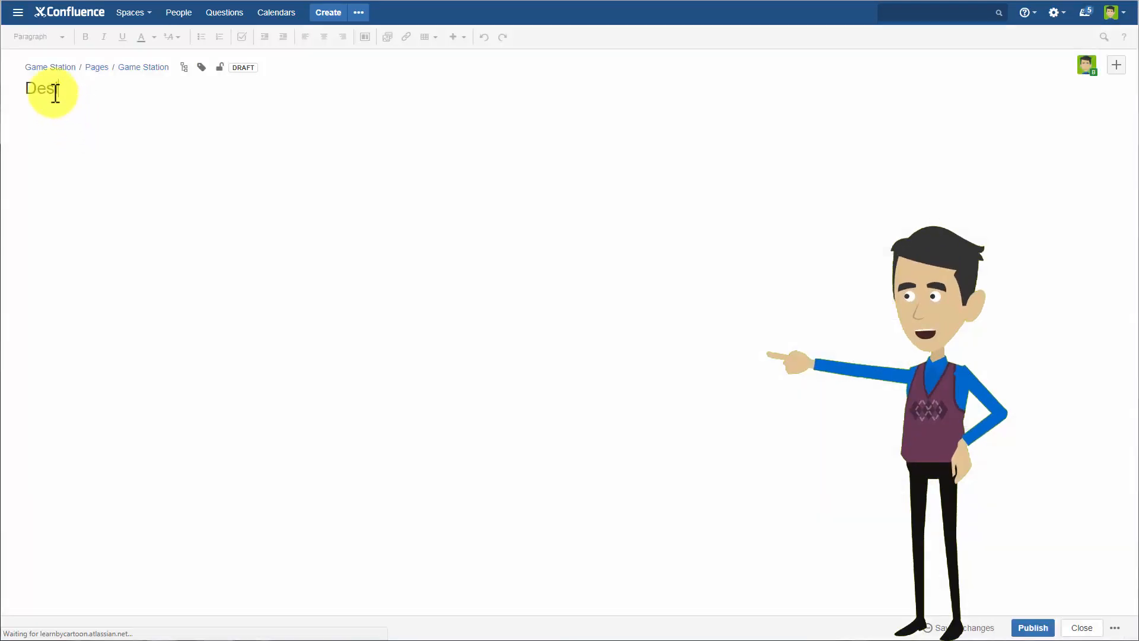
text(ages)
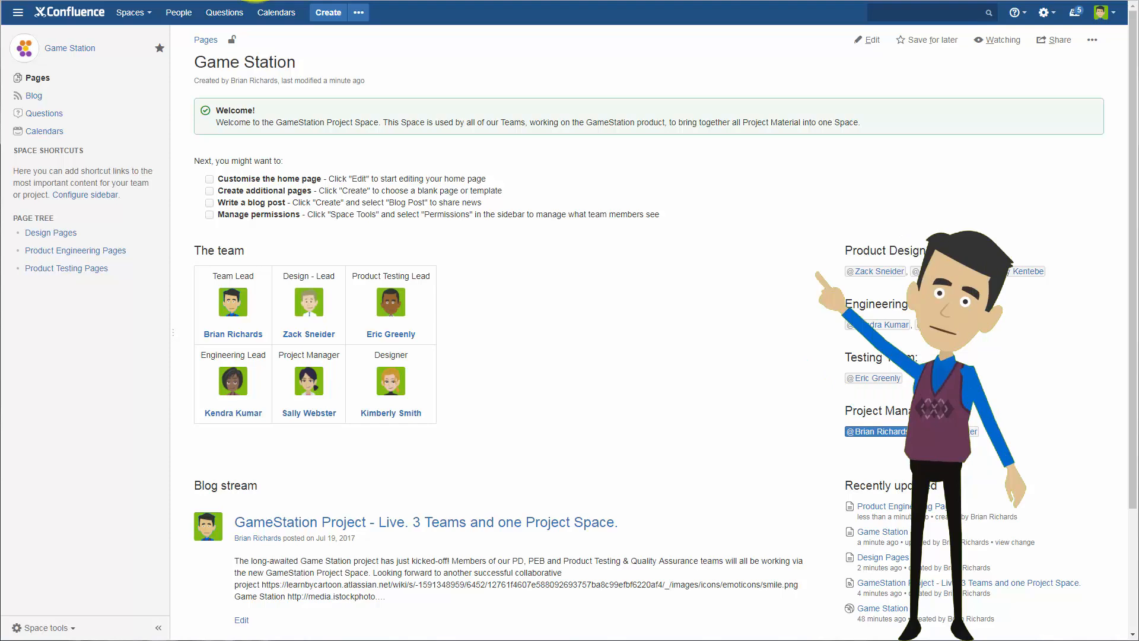
Step: Create a new page in the Game Station space from the Product requirements template
click(356, 12)
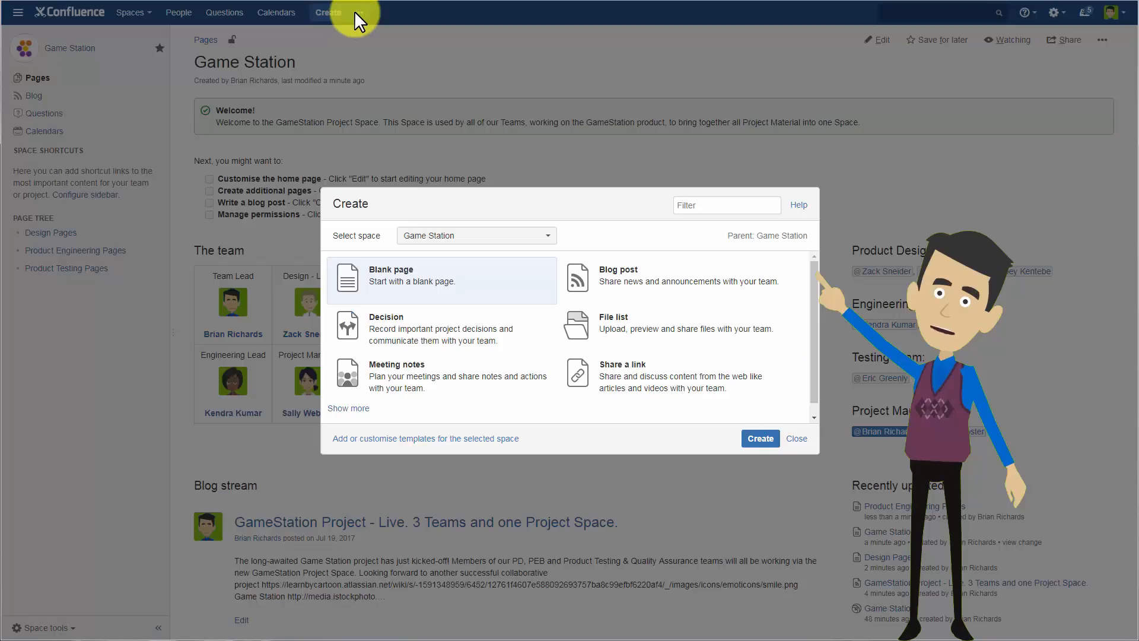
scroll(415, 362, down, 3)
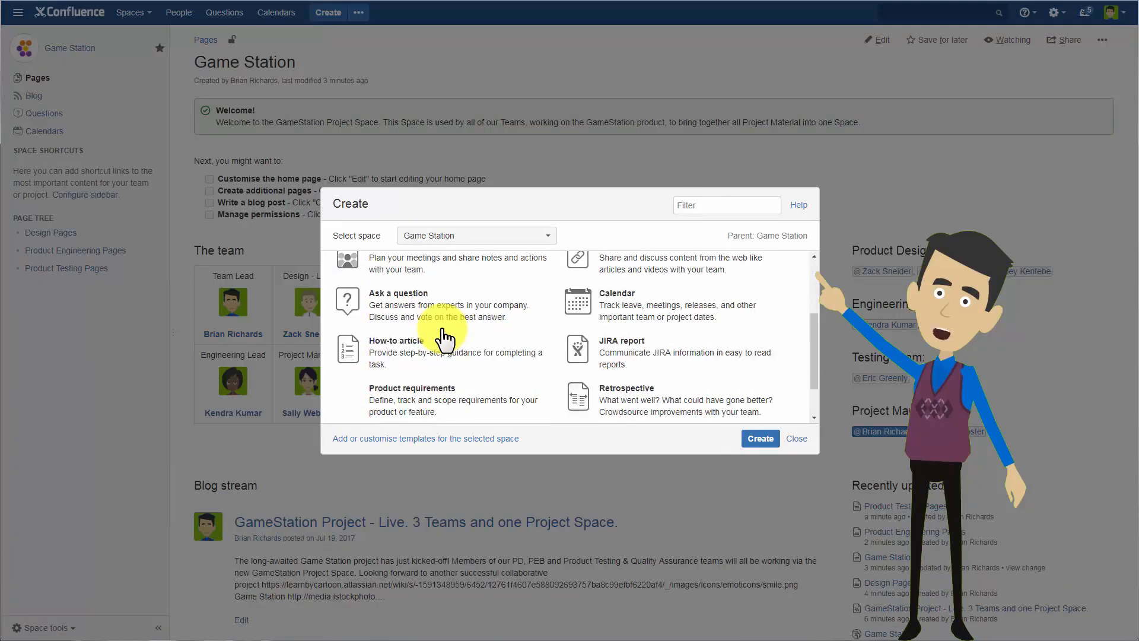
click(355, 351)
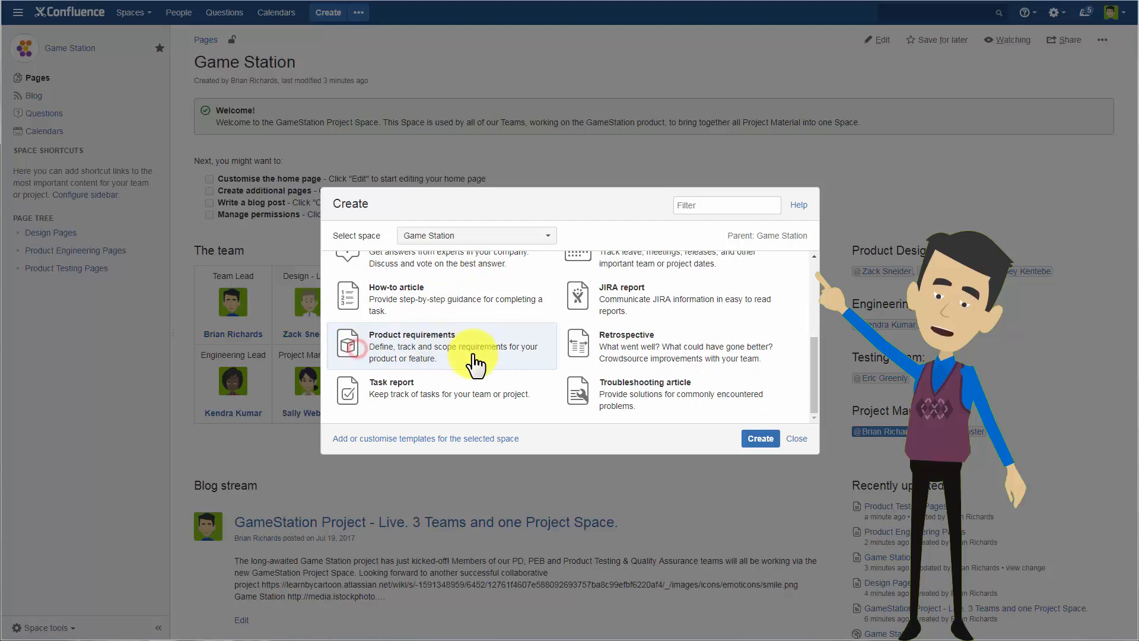
click(763, 441)
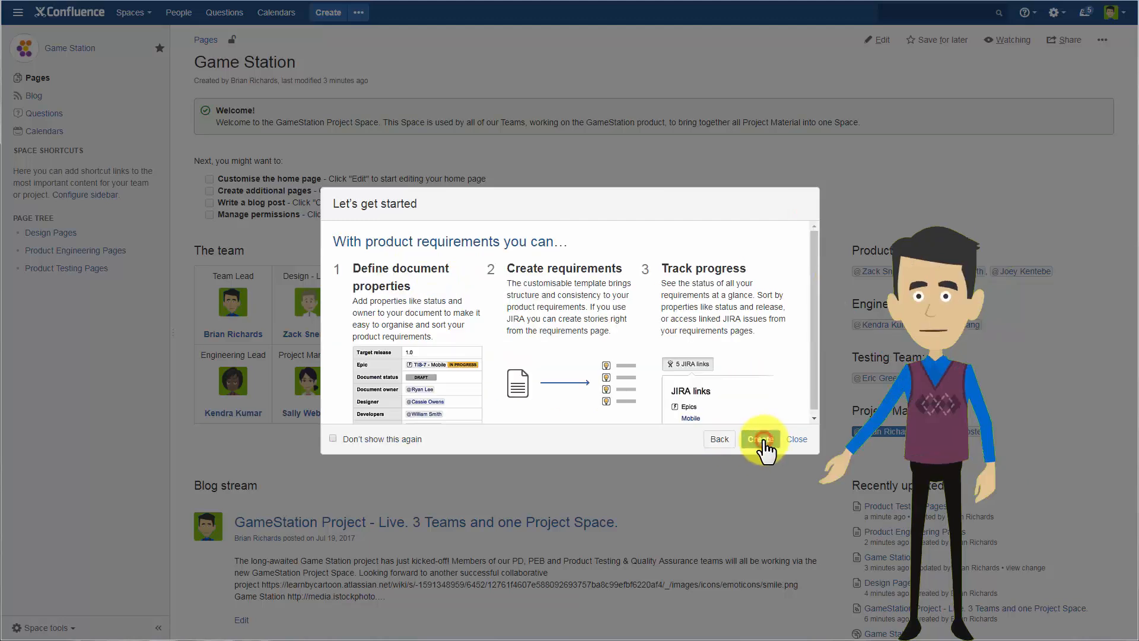
click(763, 440)
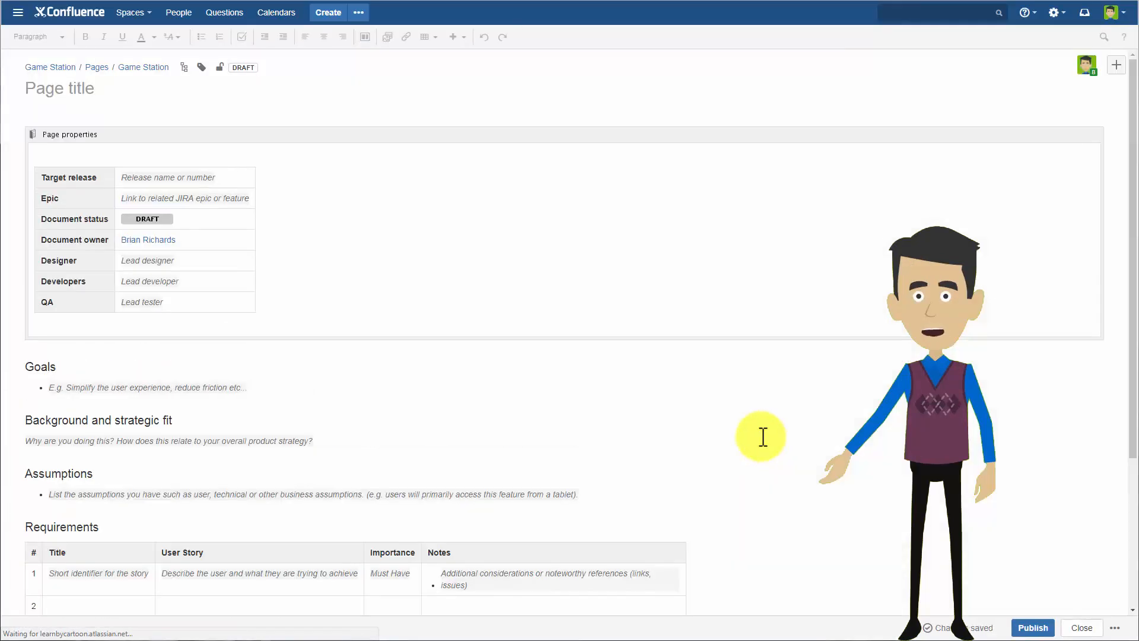
Step: Title the requirements page "Game Station - Main Product Requirements" and publish it
text(Game Station - Main Product Requiremets)
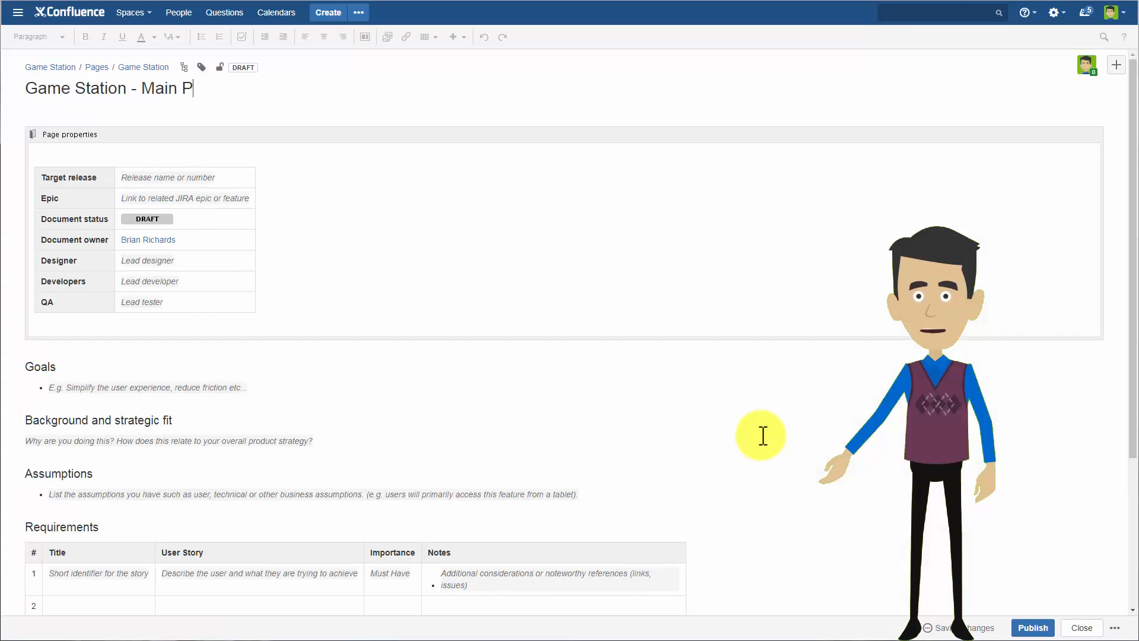
key(BackSpace)
key(BackSpace)
text(nts)
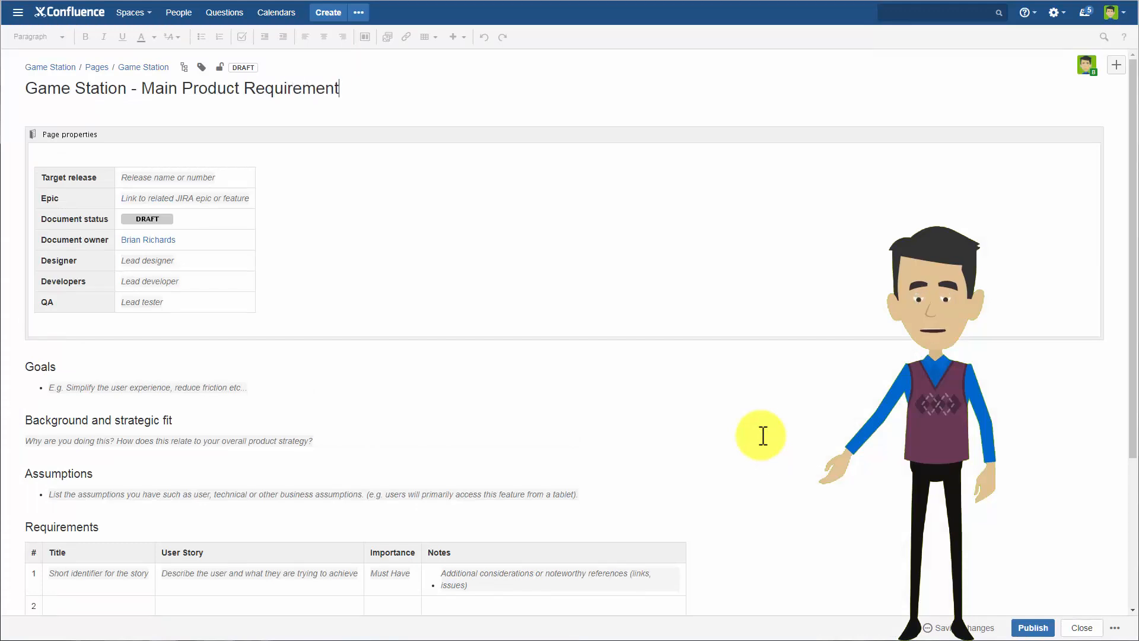
click(1033, 629)
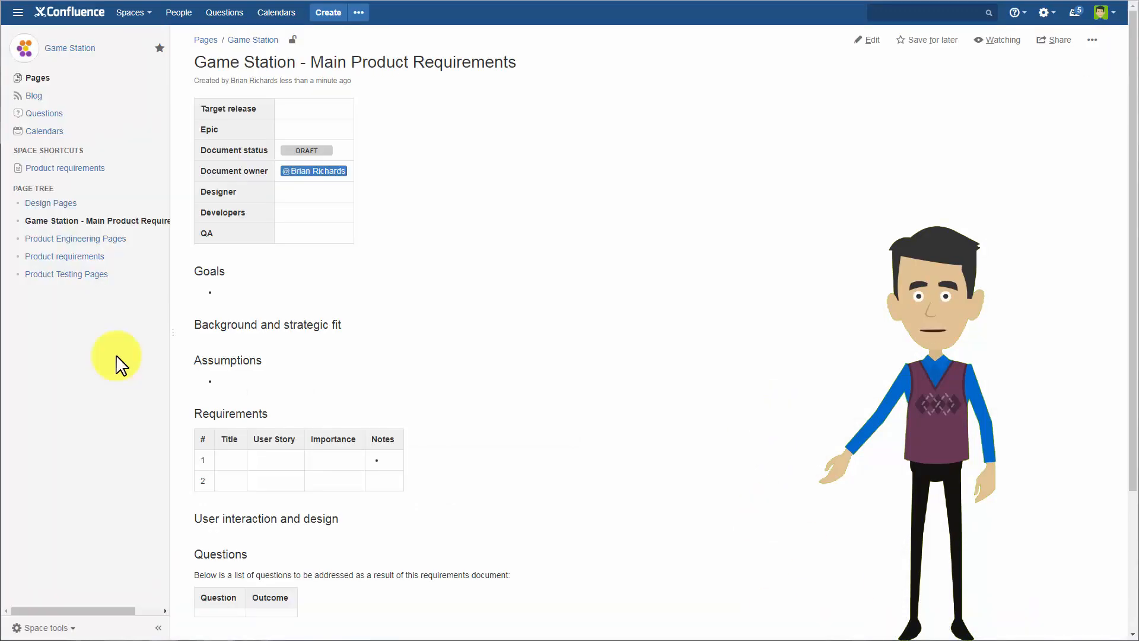
Step: Start a new page from the How-to article template under the Game Station home page
click(62, 50)
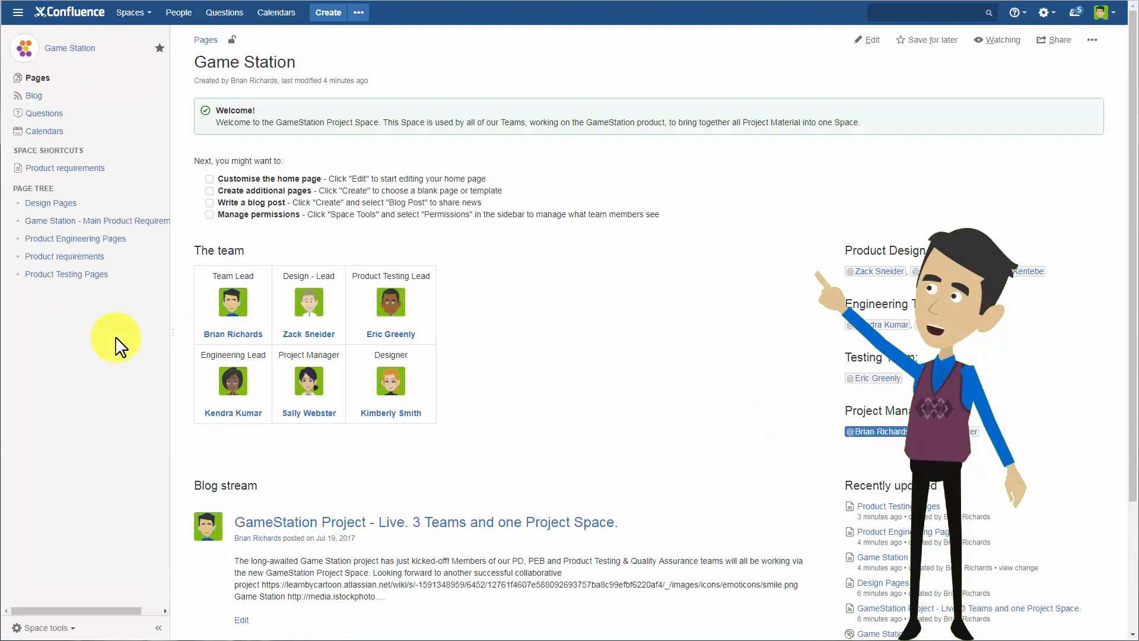
click(329, 13)
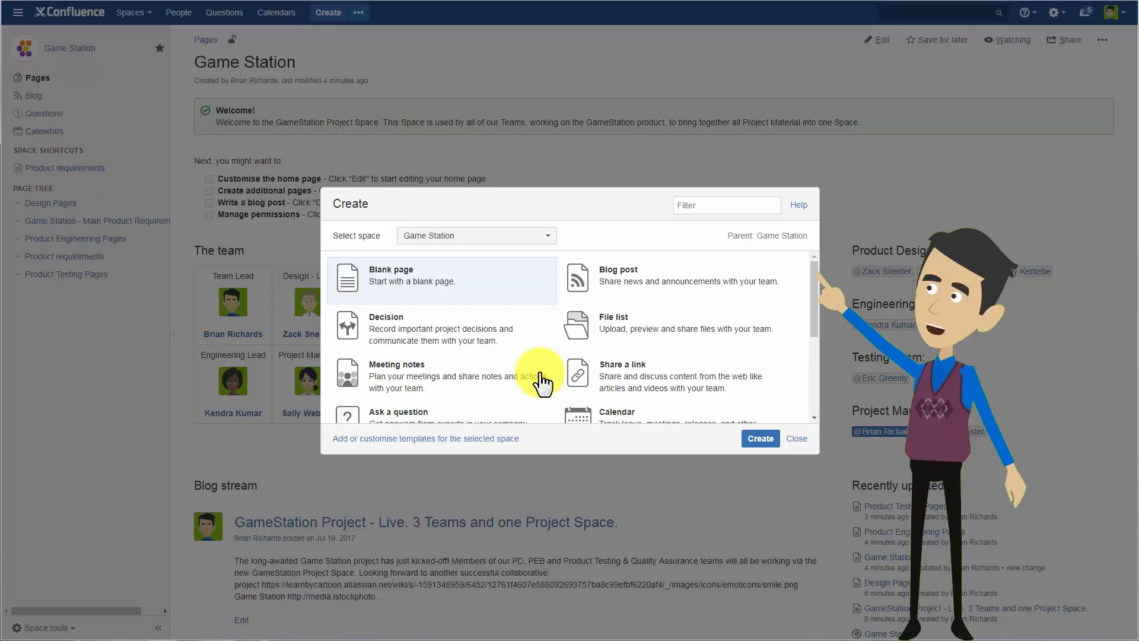
scroll(543, 382, down, 2)
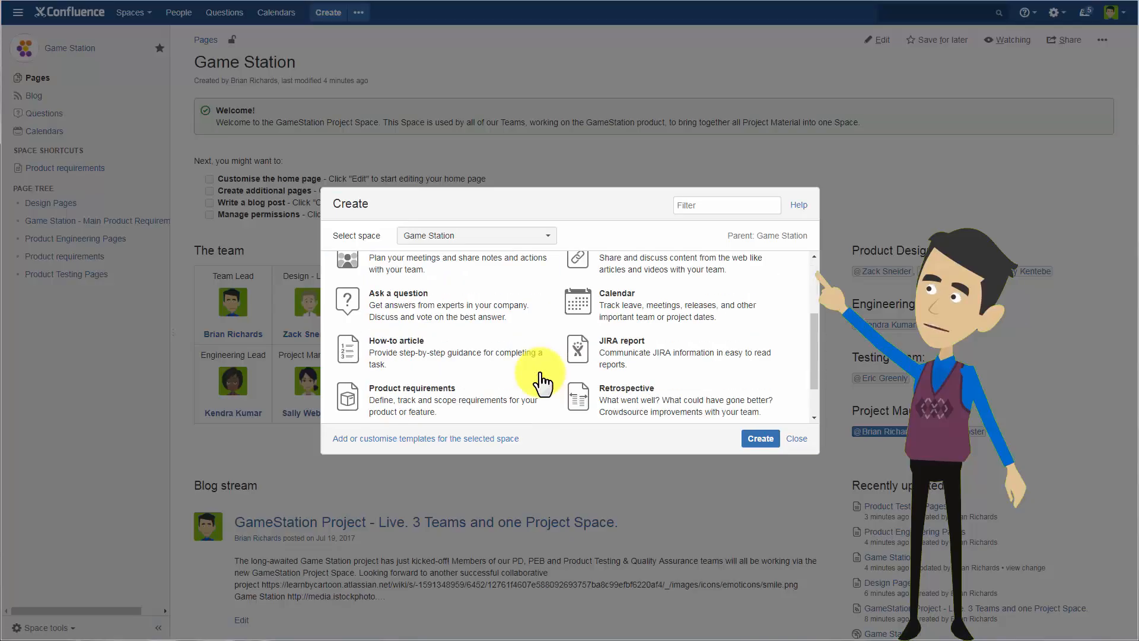
click(415, 355)
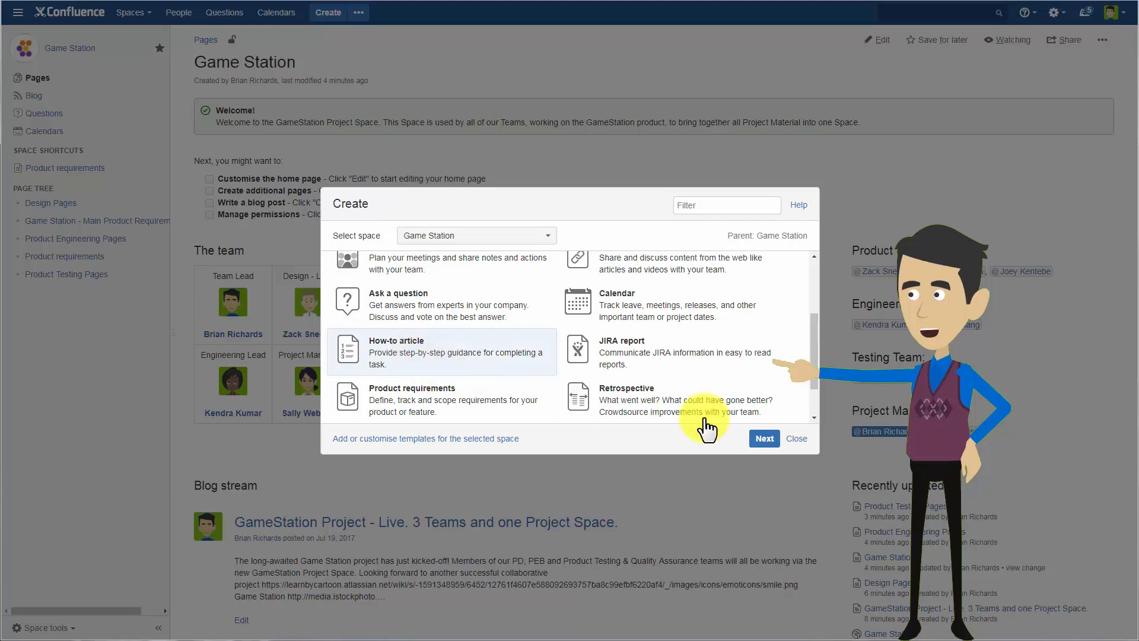
click(765, 438)
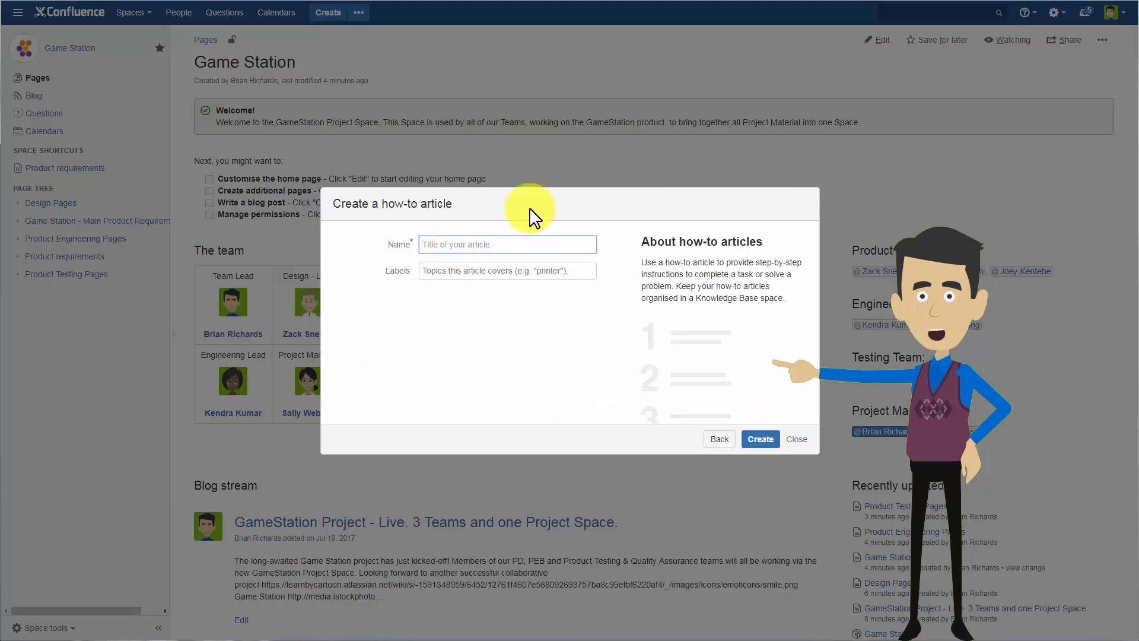
Step: Name the how-to article "Installation Guide", add the existing game-station label, and create and publish the page
text(Installa)
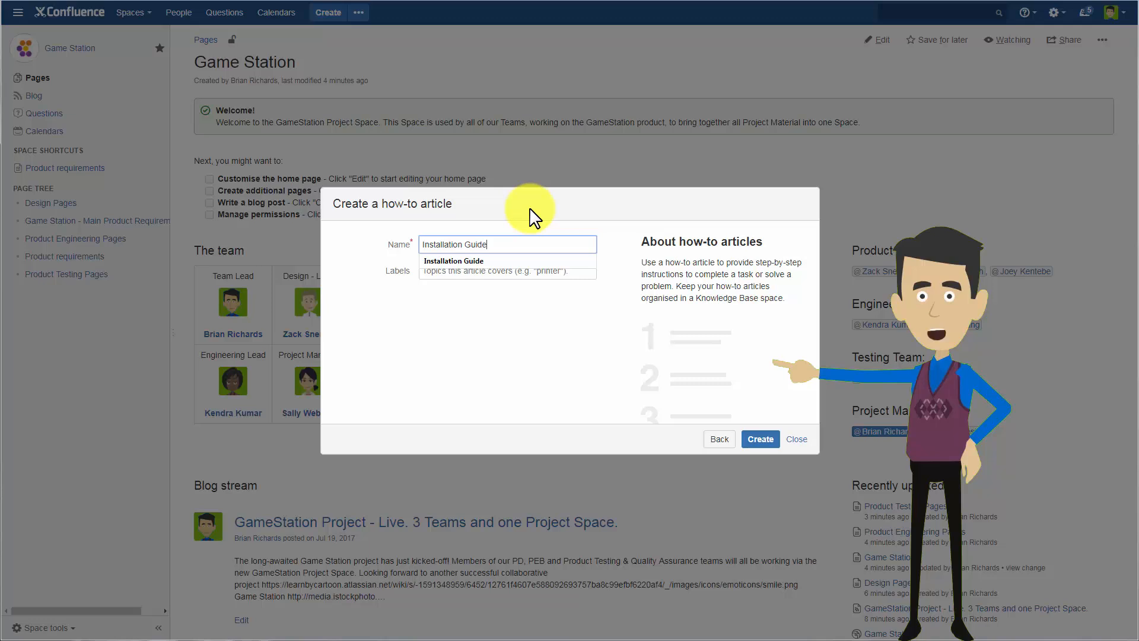
text(tion Guide)
key(Tab)
text(gam)
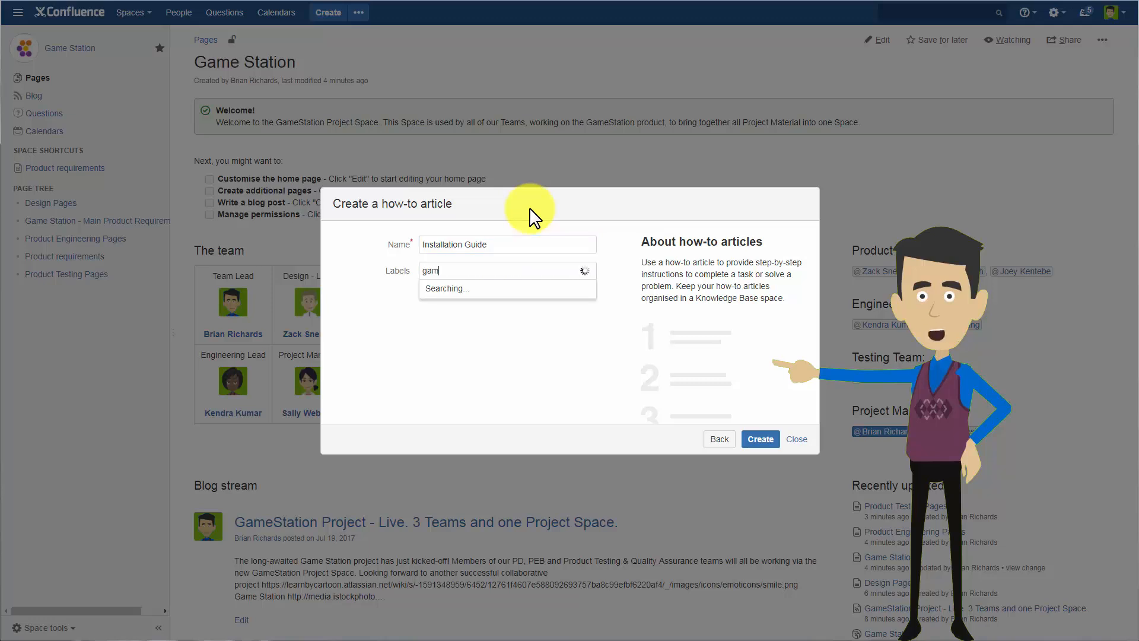
text(e)
key(Down)
key(Return)
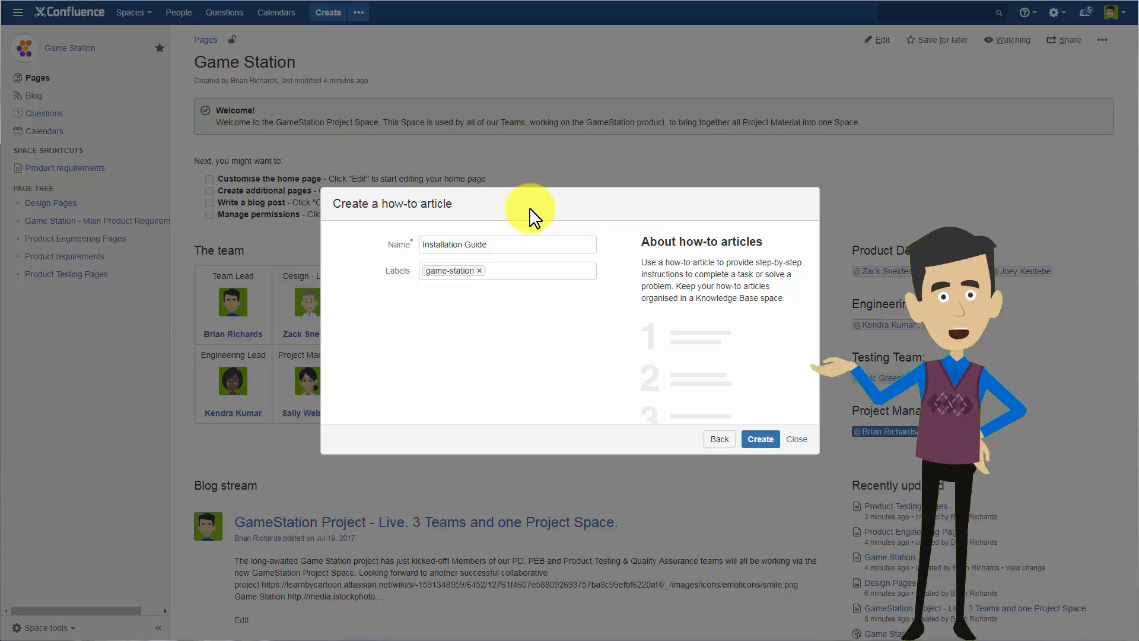
click(754, 440)
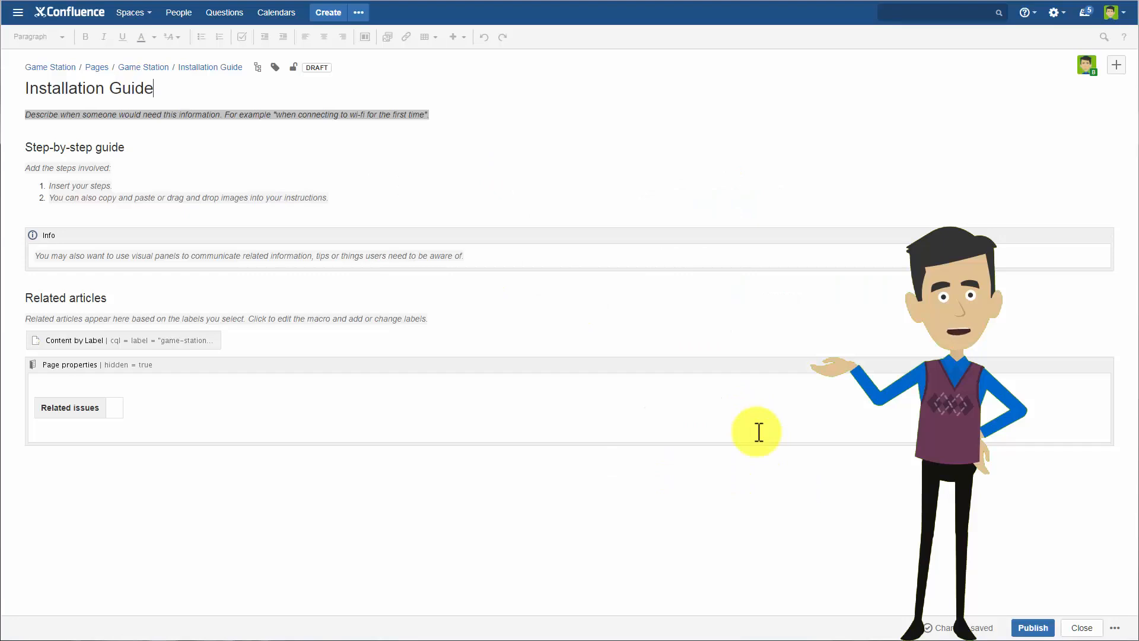
click(1031, 627)
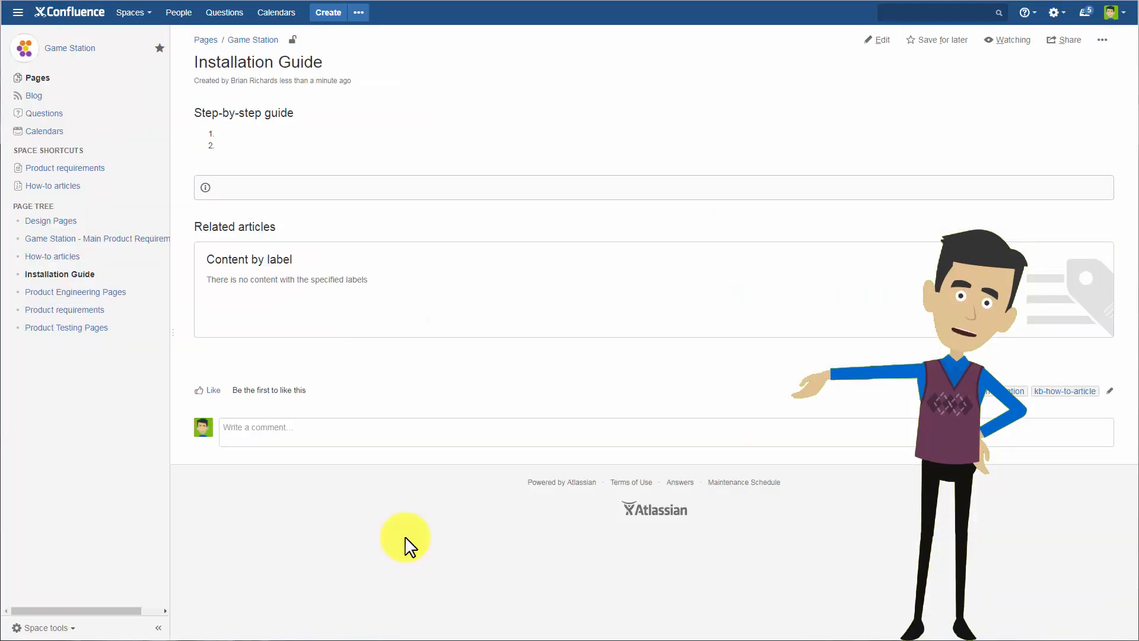
Step: Create a page under the Game Station home page from the Meeting notes template, titled "Project Startup Meeting"
click(80, 48)
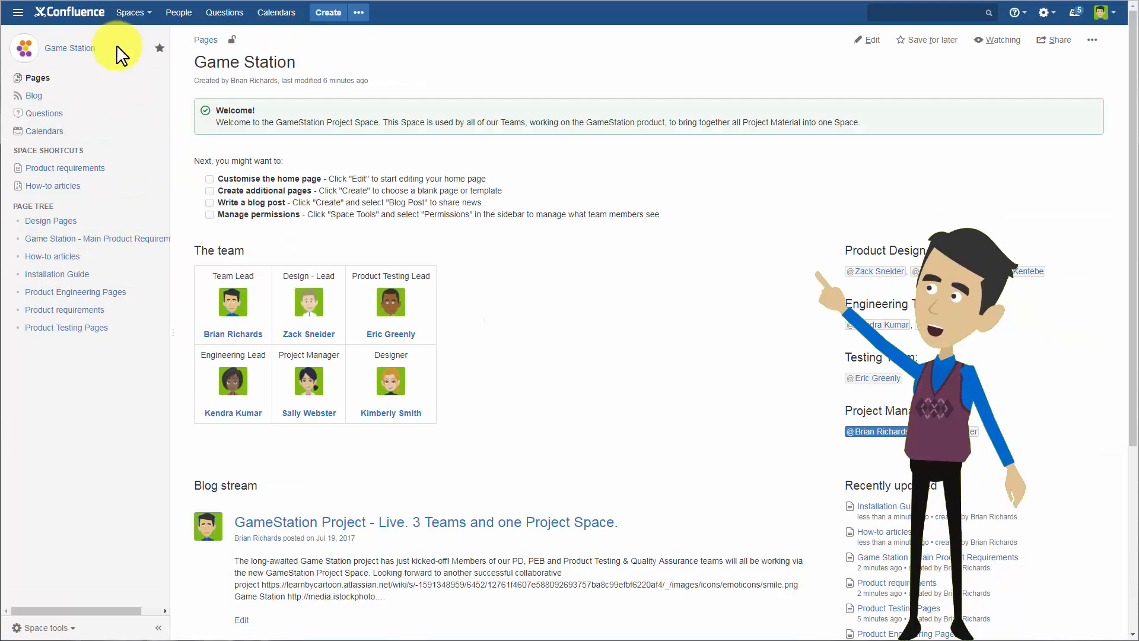
click(359, 12)
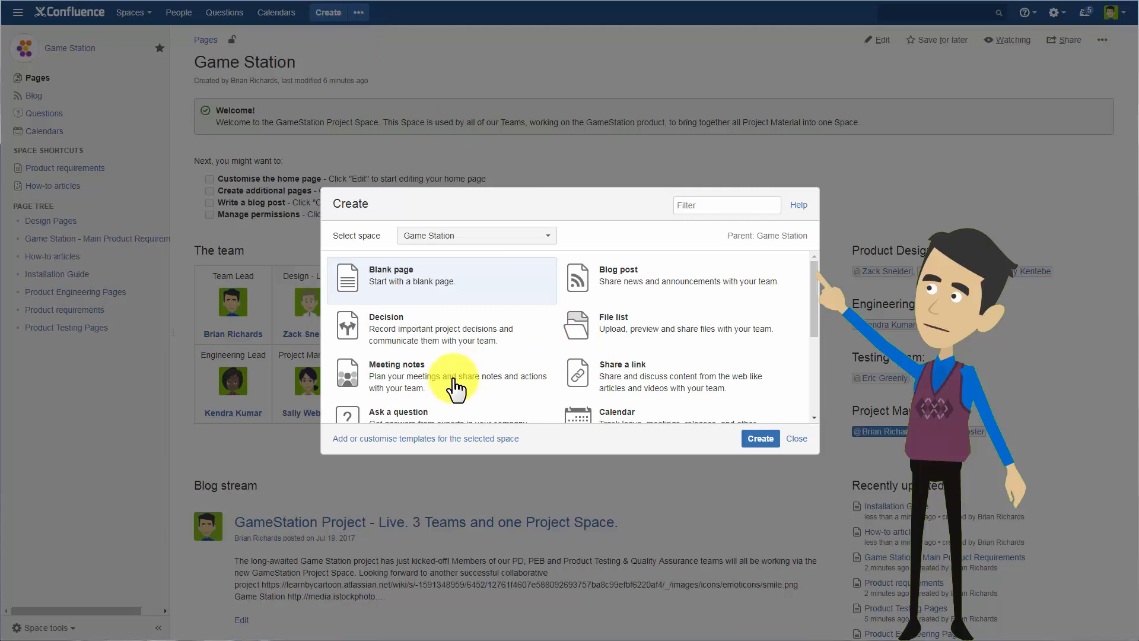
click(456, 387)
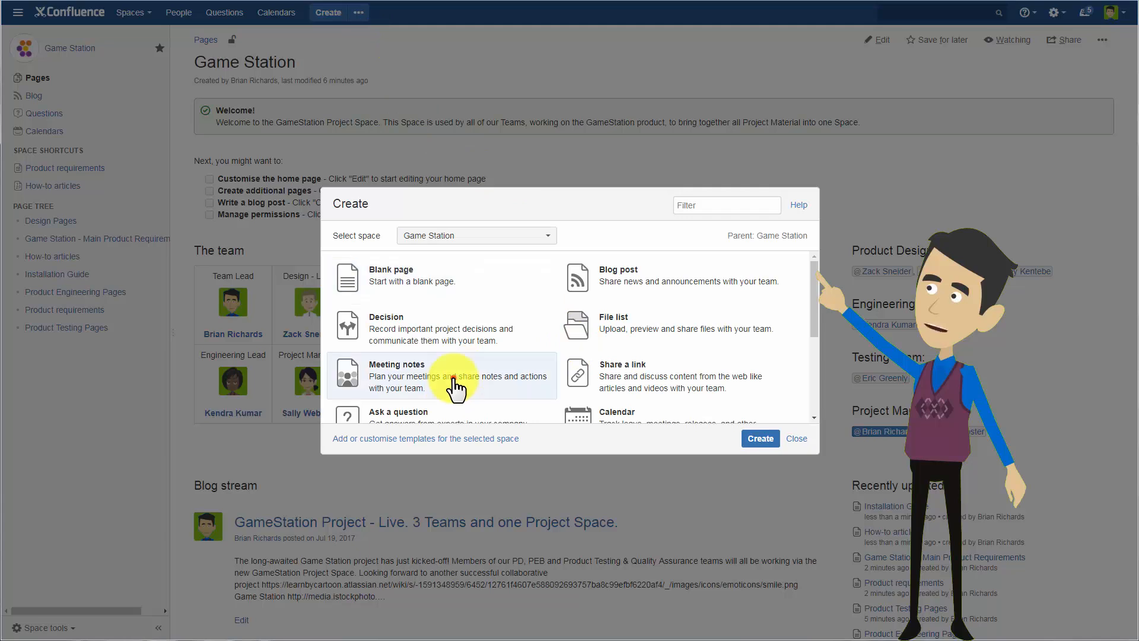
click(737, 438)
triple_click(89, 109)
text(Projec)
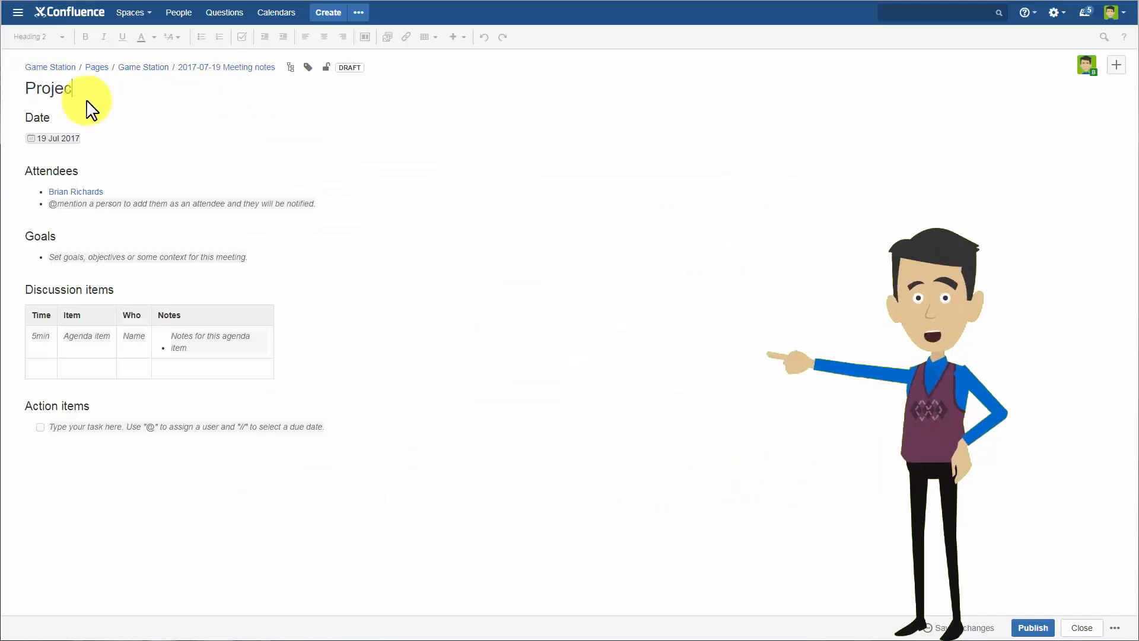
text(t Startup Meeting)
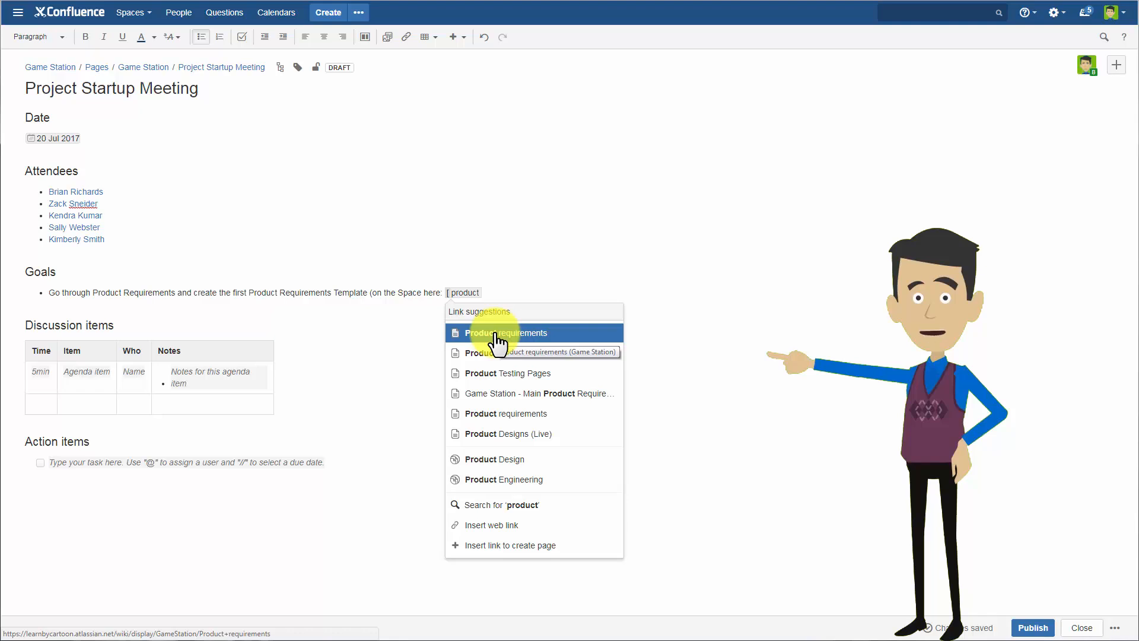
Step: Complete the Goals item with a link to the Game Station space's Product requirements page and a closing parenthesis, and publish the meeting notes
click(496, 335)
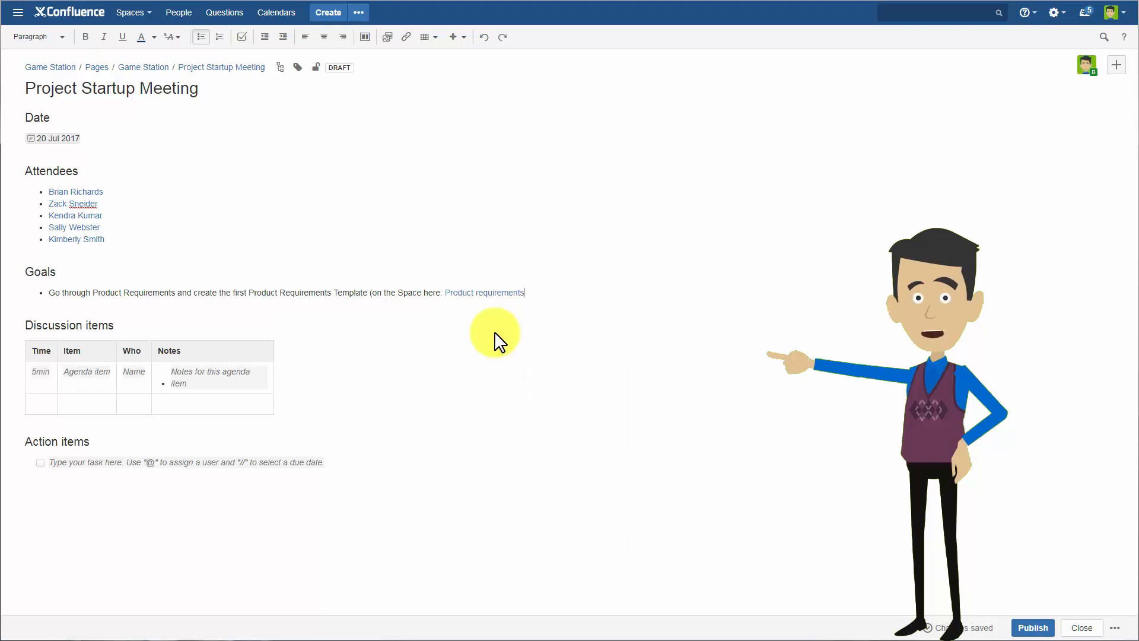
text())
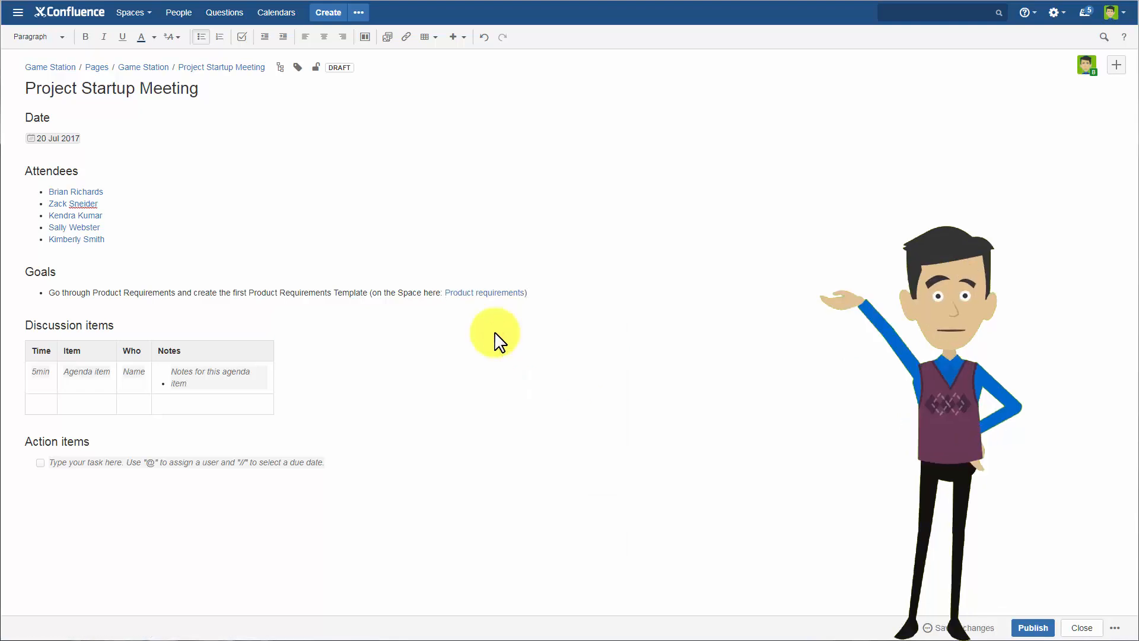
click(1026, 630)
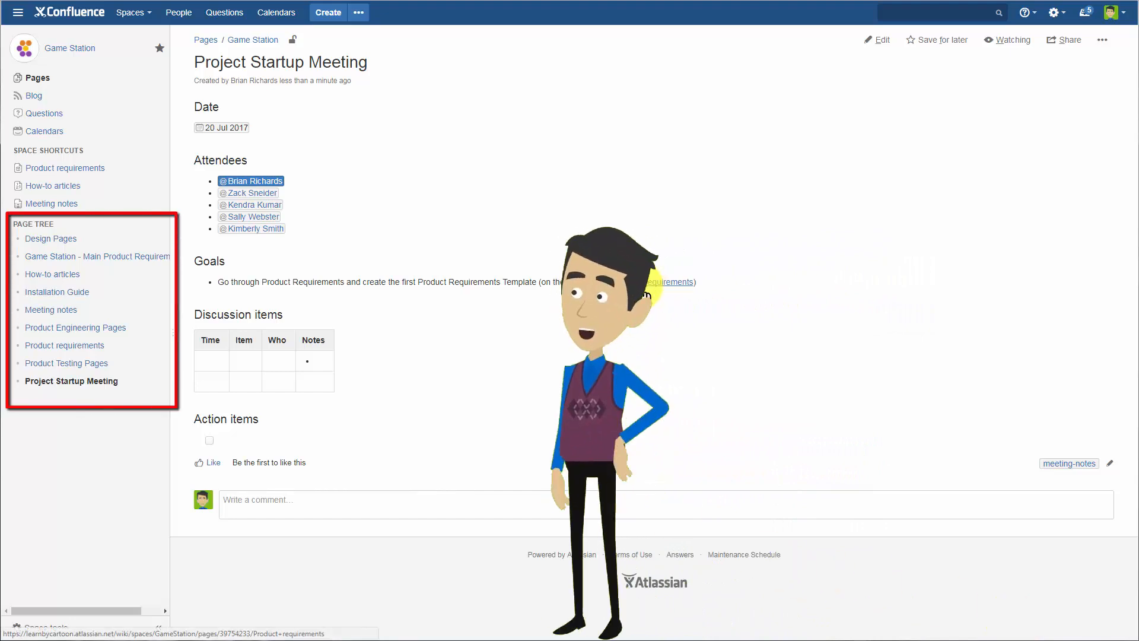
Step: Follow the Product requirements link in the meeting goals to view that page, and return to the Game Station home page
click(650, 288)
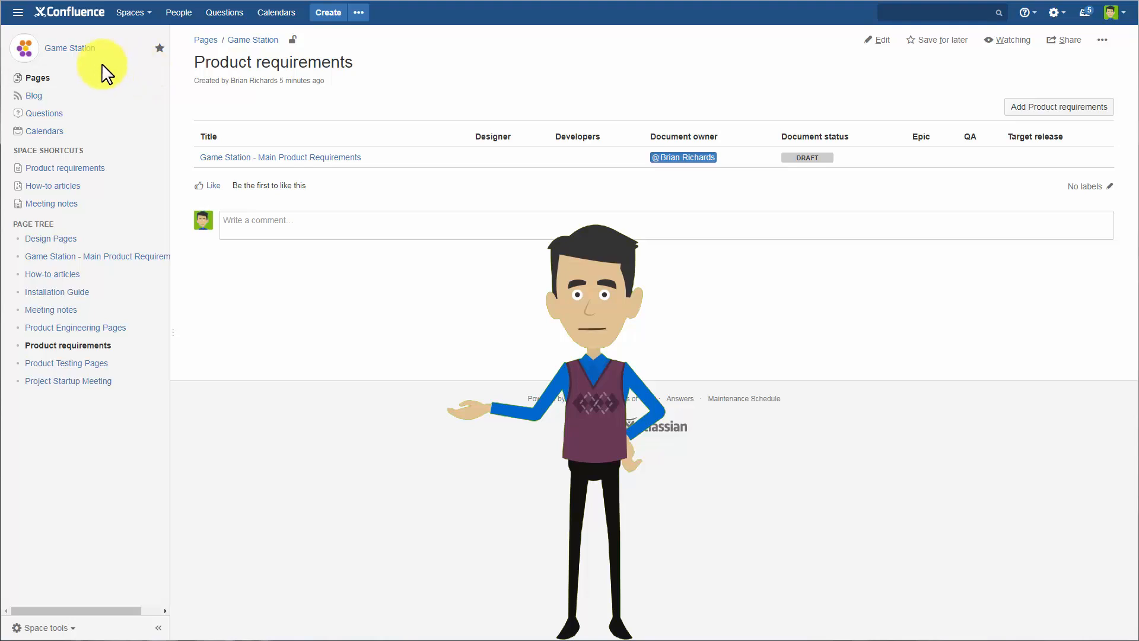
click(89, 50)
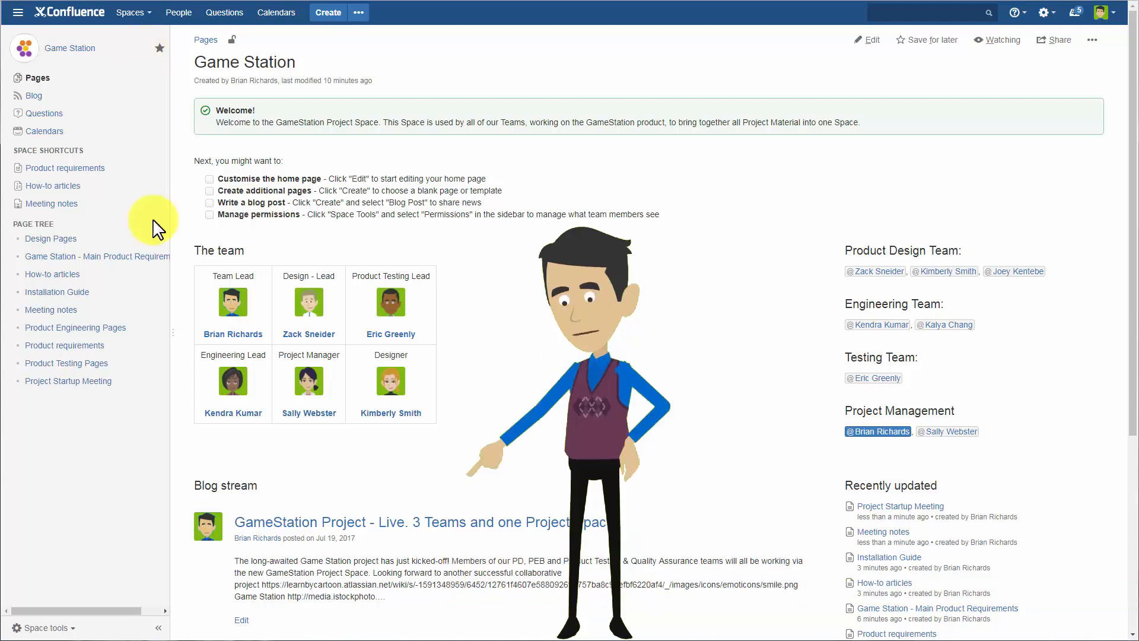
Step: Open the space's page reordering view and move "Game Station - Main Product Requirements" under Product requirements
click(61, 628)
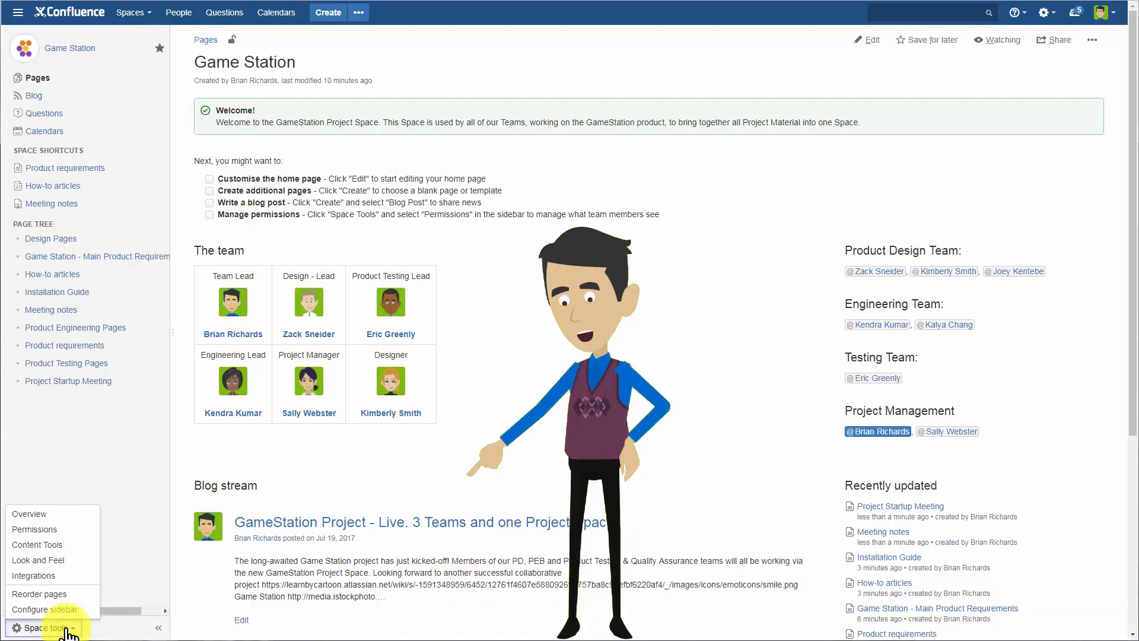
click(73, 596)
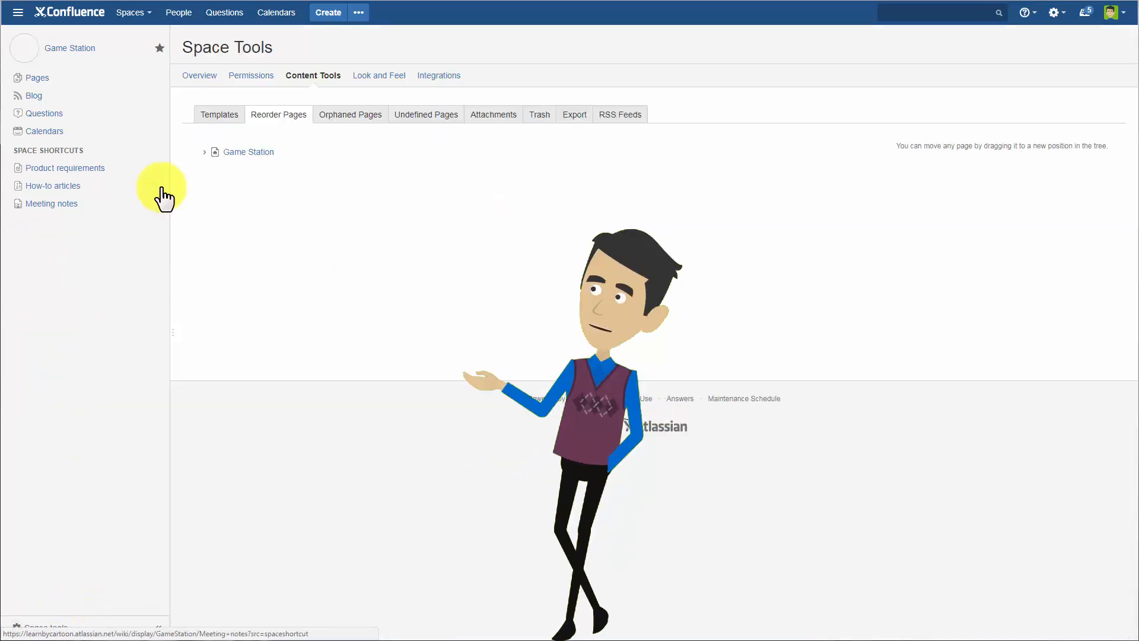
click(204, 152)
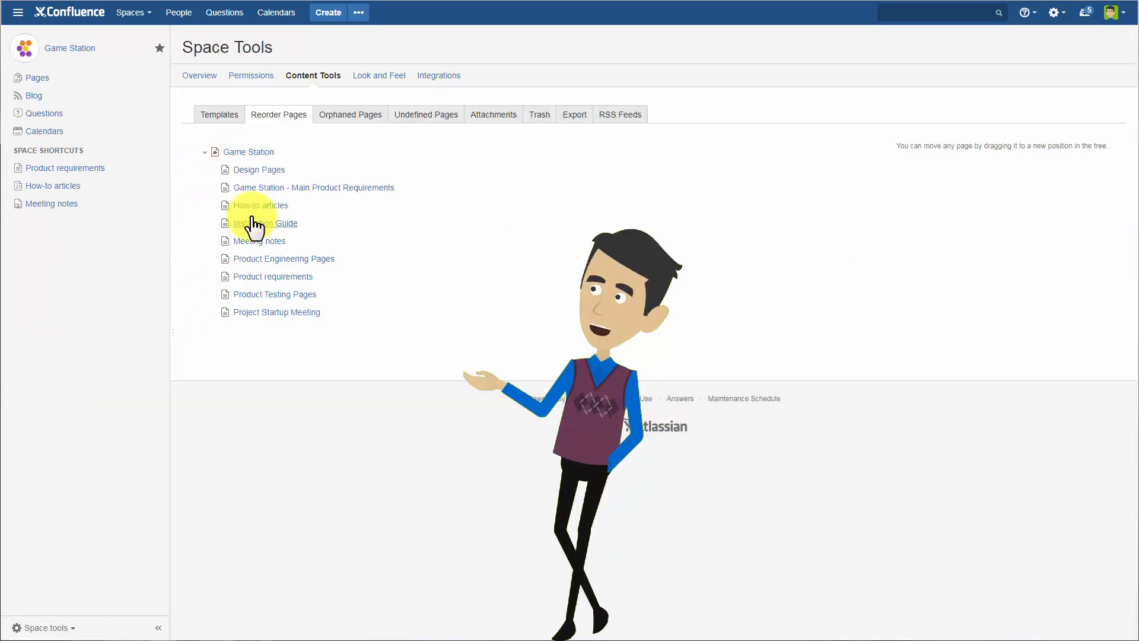
drag(265, 189, 277, 282)
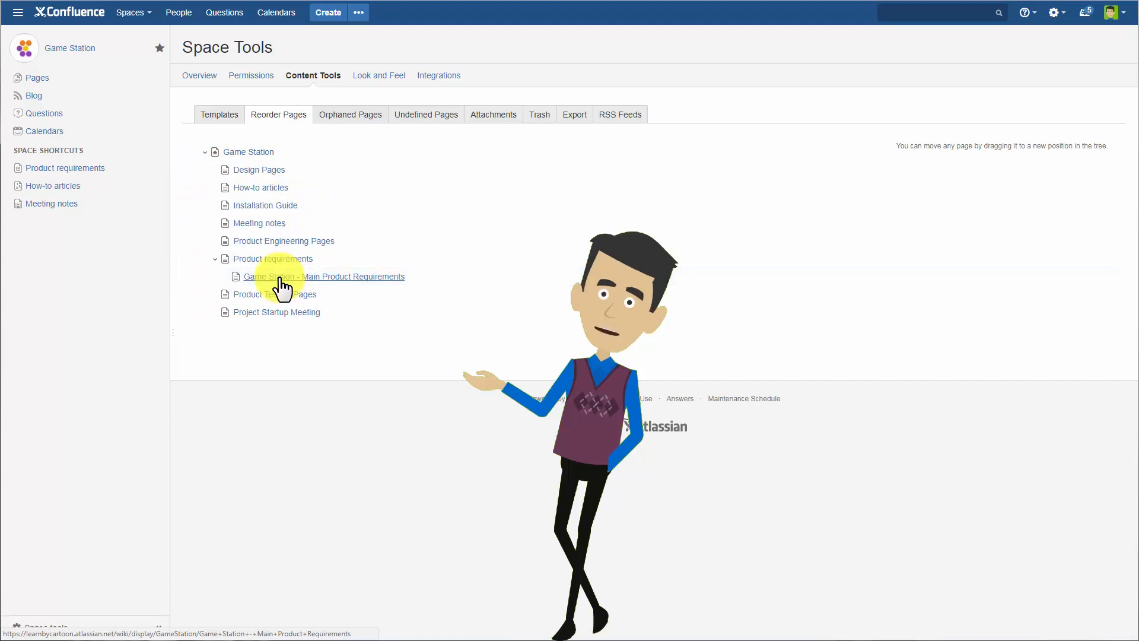
Step: Move Installation Guide under How-to articles and Project Startup Meeting under Meeting notes
click(263, 203)
drag(263, 204, 280, 188)
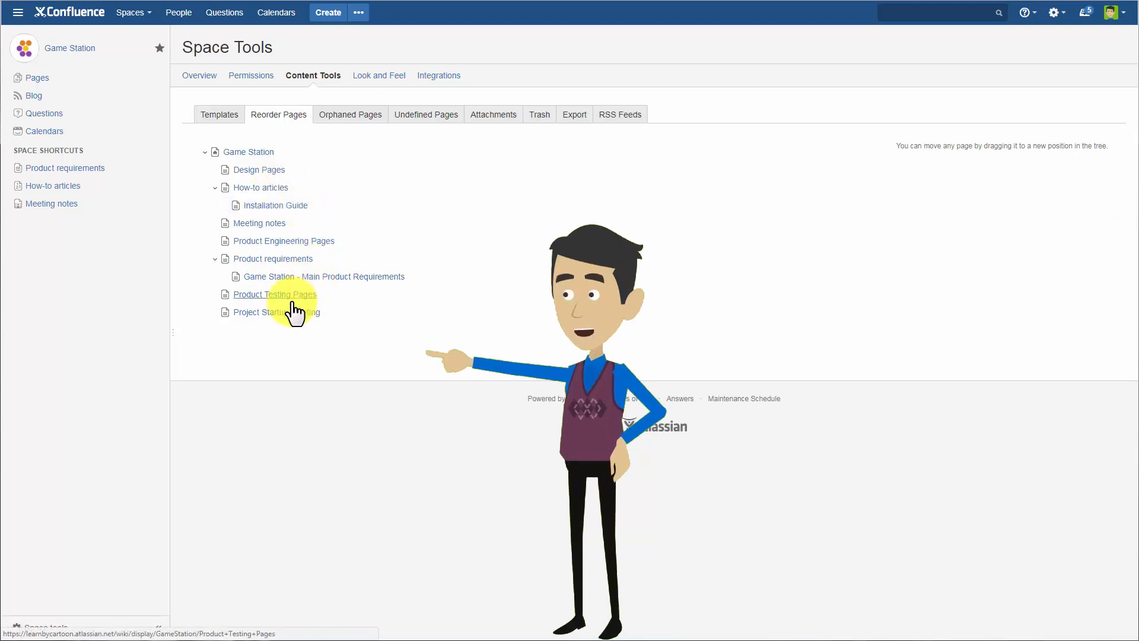
drag(281, 312, 273, 229)
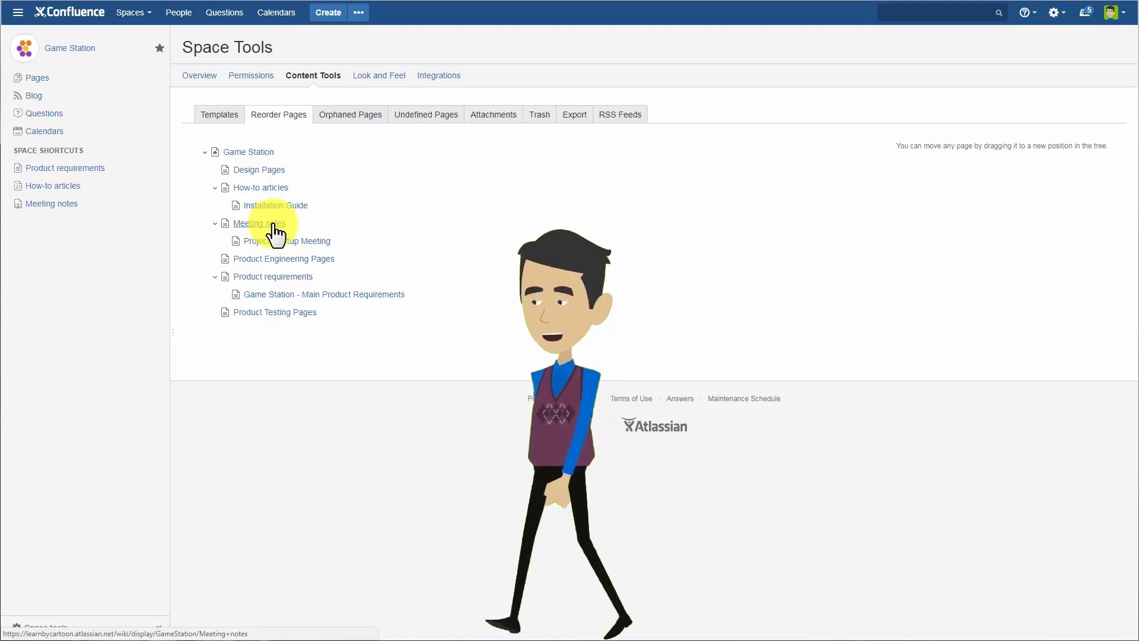
Step: From the Game Station home page, expand How-to articles, Meeting notes and Product requirements in the page tree, and open Meeting notes
click(75, 49)
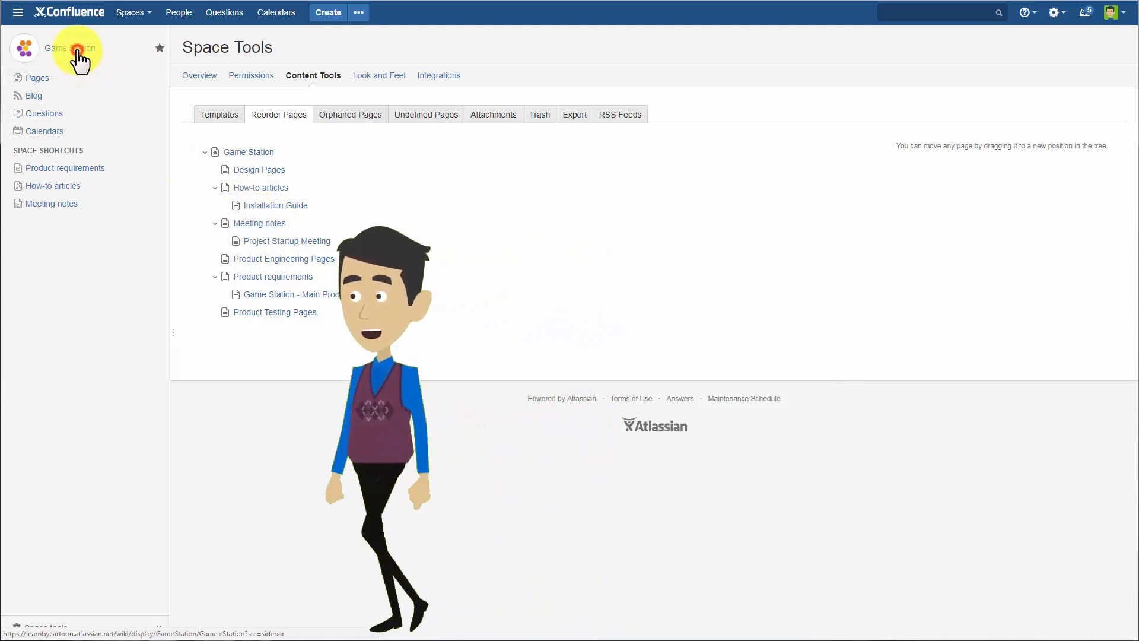
click(18, 256)
click(18, 292)
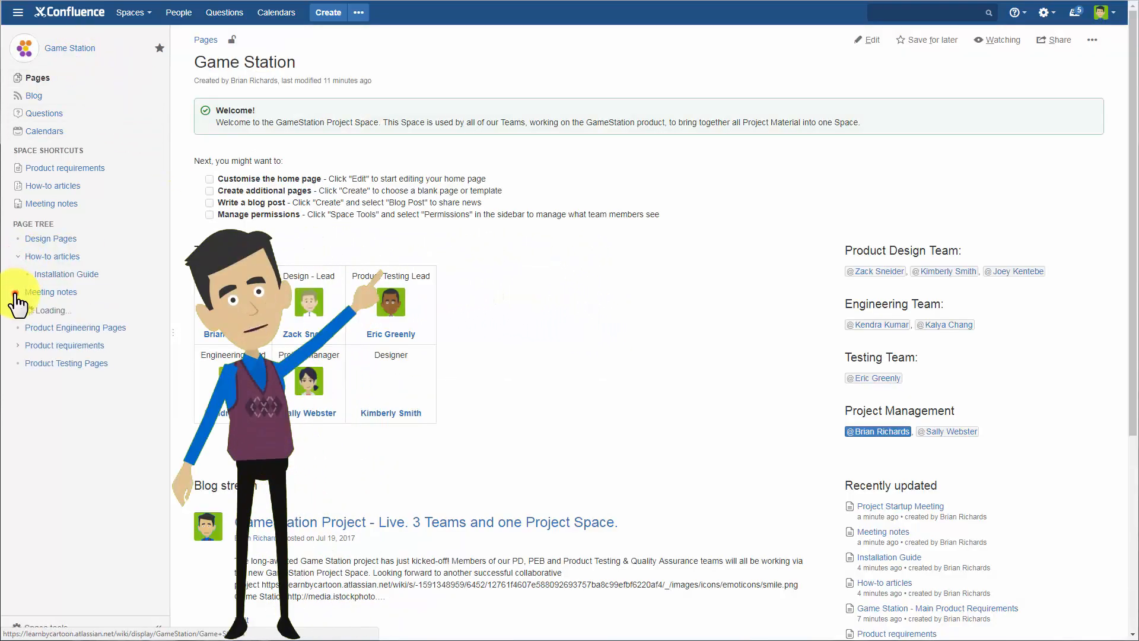
click(17, 347)
click(60, 293)
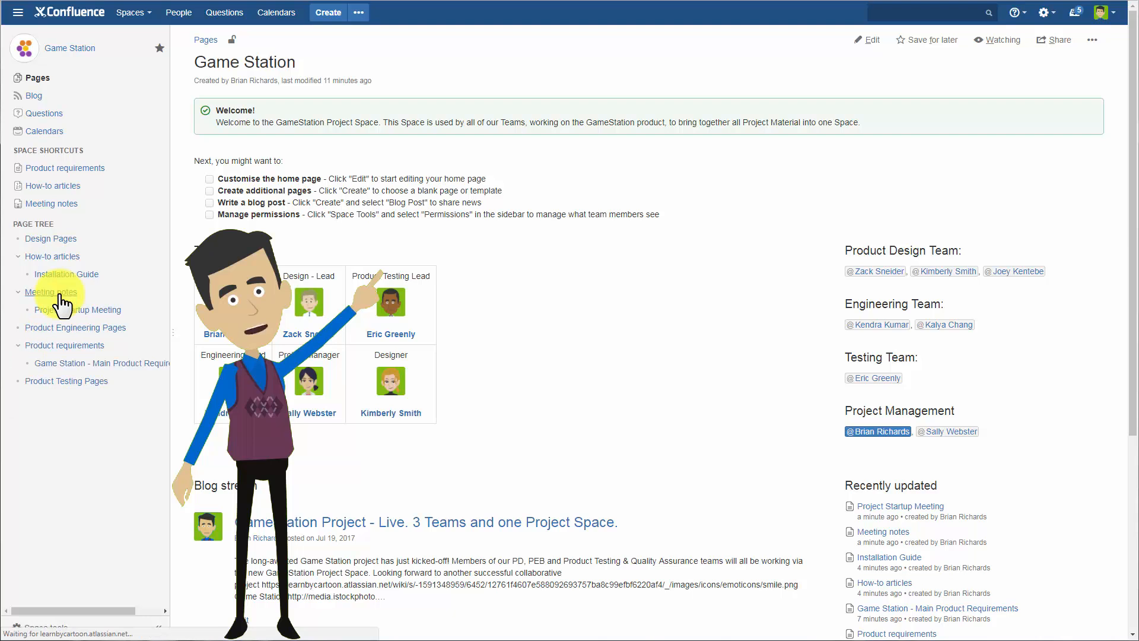